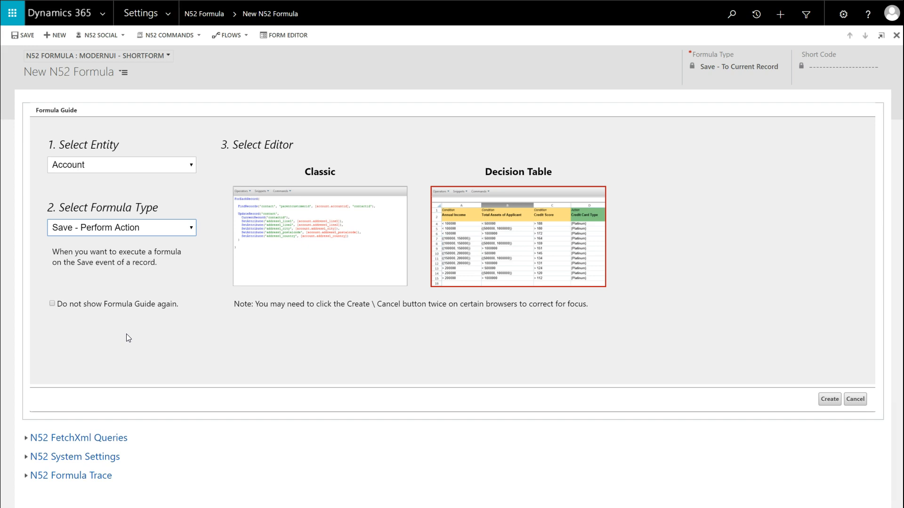
Create the Account formula of type Save - Perform Action with the Decision Table editor and check its event
{"action": "left_click", "coordinate": [825, 398]}
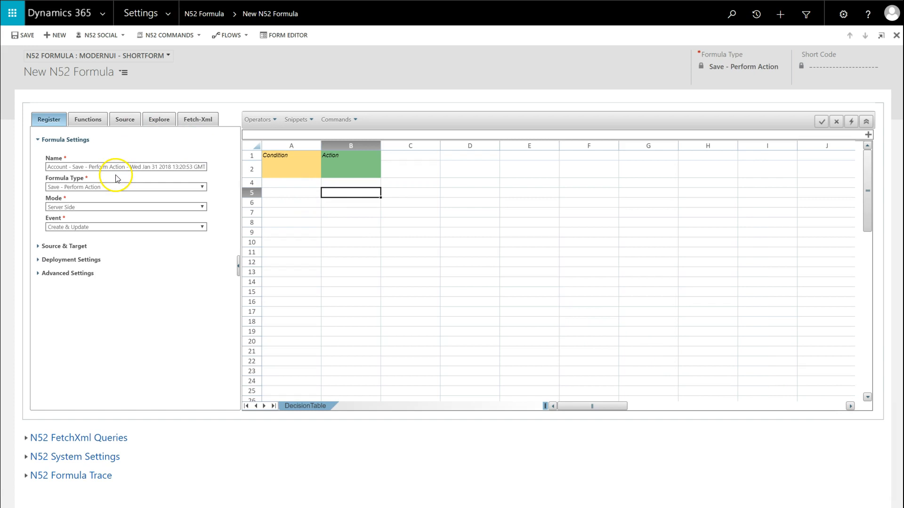
{"action": "left_click", "coordinate": [91, 228]}
{"action": "left_click", "coordinate": [91, 227]}
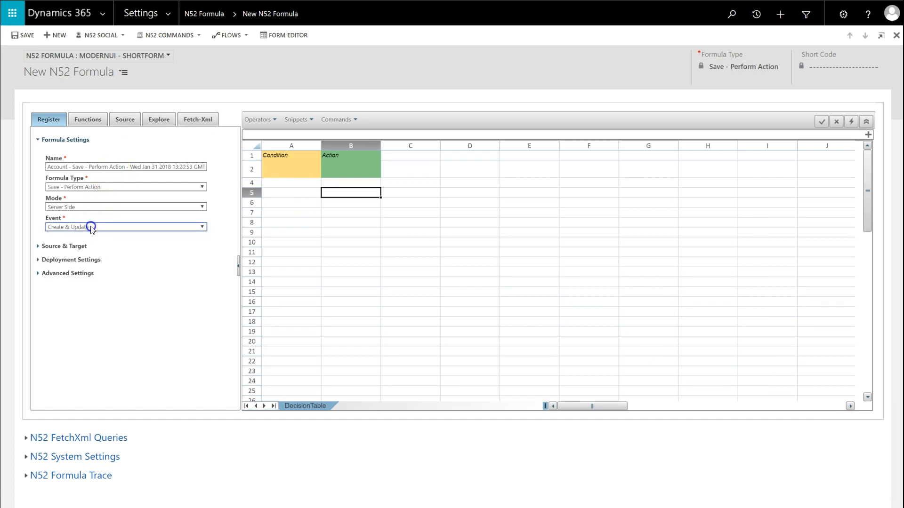
Select Address 1: City and Address 1: Country/Region as source properties of the formula
{"action": "left_click", "coordinate": [64, 247]}
{"action": "left_click", "coordinate": [97, 294]}
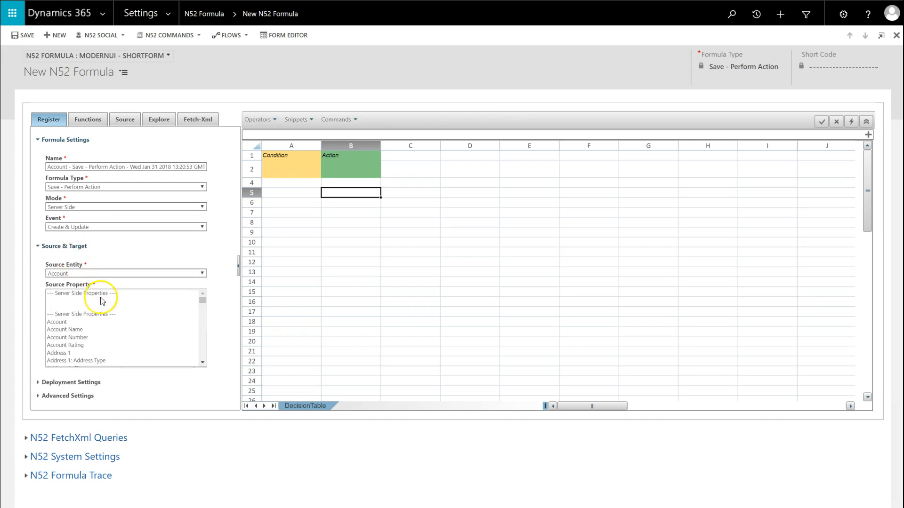
{"action": "left_click", "coordinate": [202, 363]}
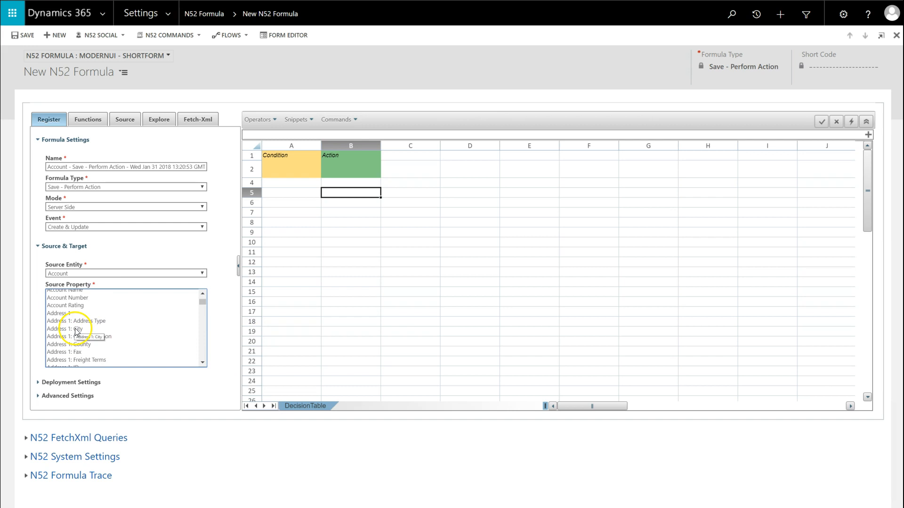
{"action": "left_click", "coordinate": [75, 330]}
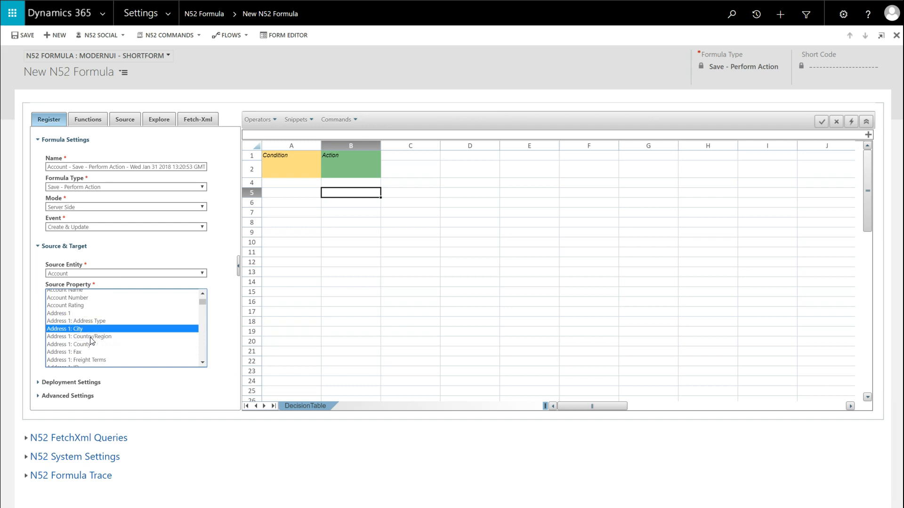
{"action": "left_click", "coordinate": [91, 337], "text": "ctrl"}
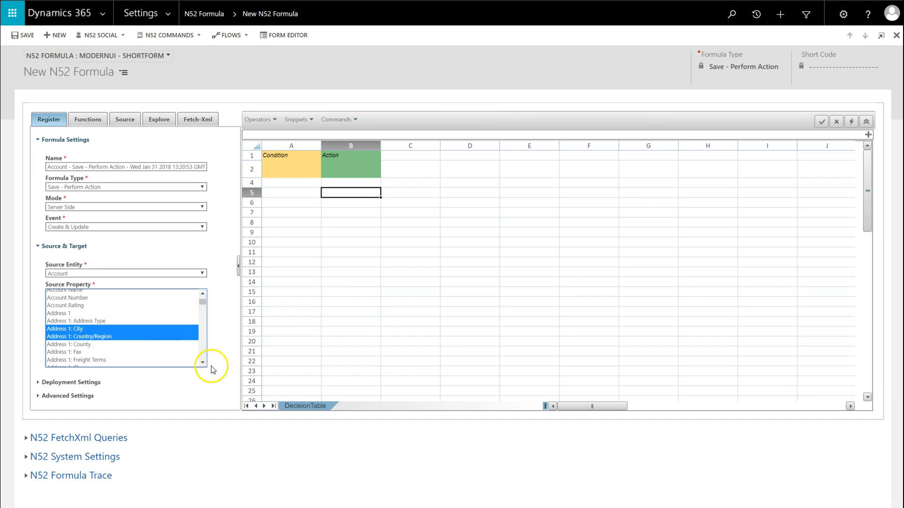
Add Address 1: State/Province, Street 1, Street 2 and Street 3 to the source properties and save the formula
{"action": "left_click", "coordinate": [205, 364]}
{"action": "left_click", "coordinate": [205, 364]}
{"action": "left_click", "coordinate": [205, 364]}
{"action": "left_click", "coordinate": [205, 364]}
{"action": "left_click", "coordinate": [205, 364]}
{"action": "left_click", "coordinate": [100, 324], "text": "ctrl"}
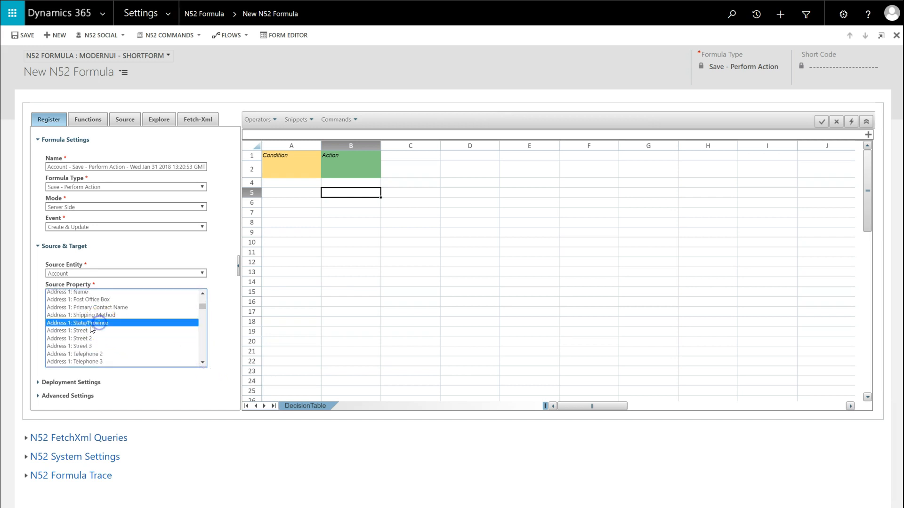
{"action": "left_click", "coordinate": [94, 331], "text": "ctrl"}
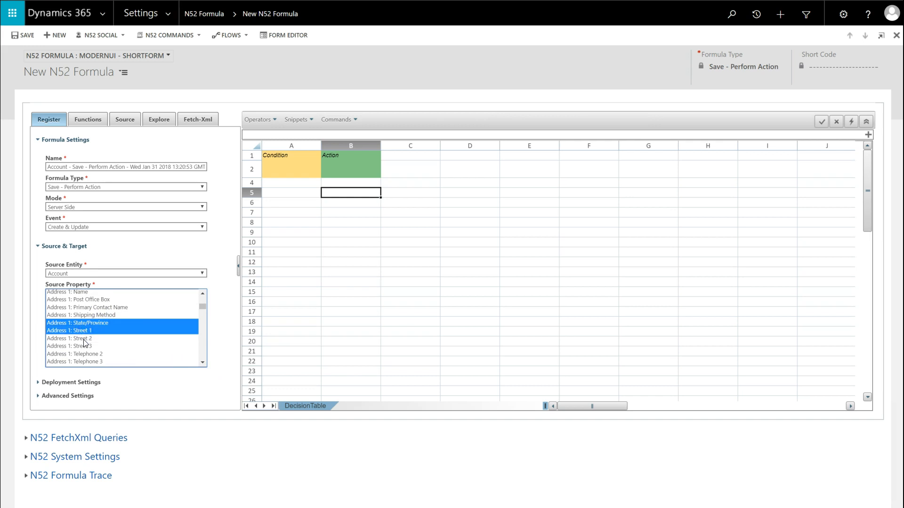
{"action": "left_click", "coordinate": [82, 339], "text": "ctrl"}
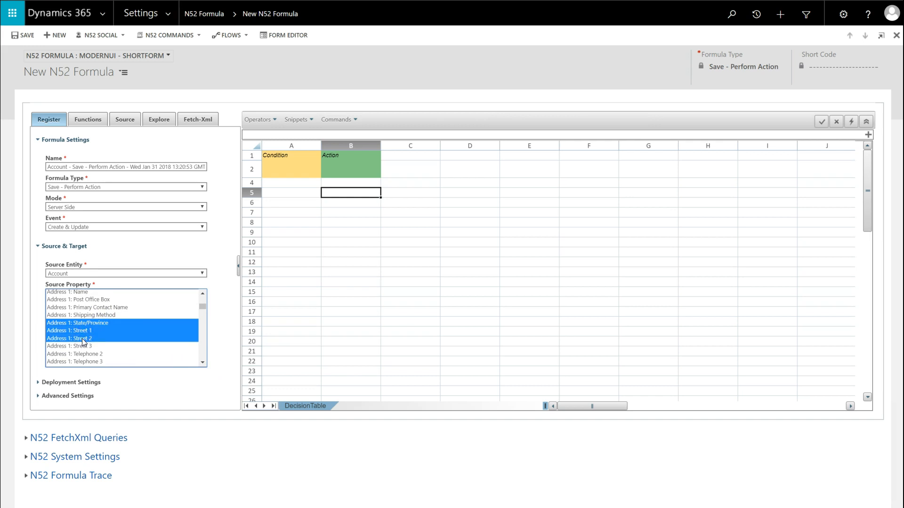
{"action": "left_click", "coordinate": [85, 346], "text": "ctrl"}
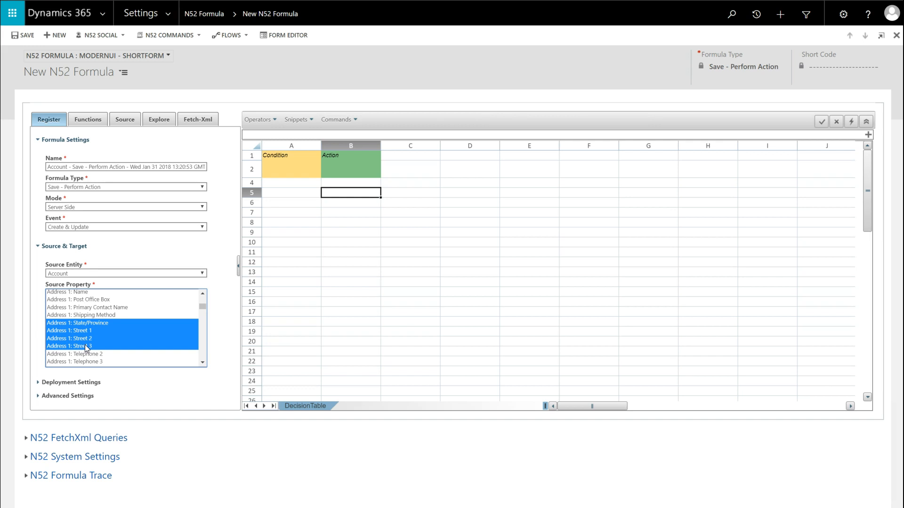
{"action": "left_click", "coordinate": [16, 36]}
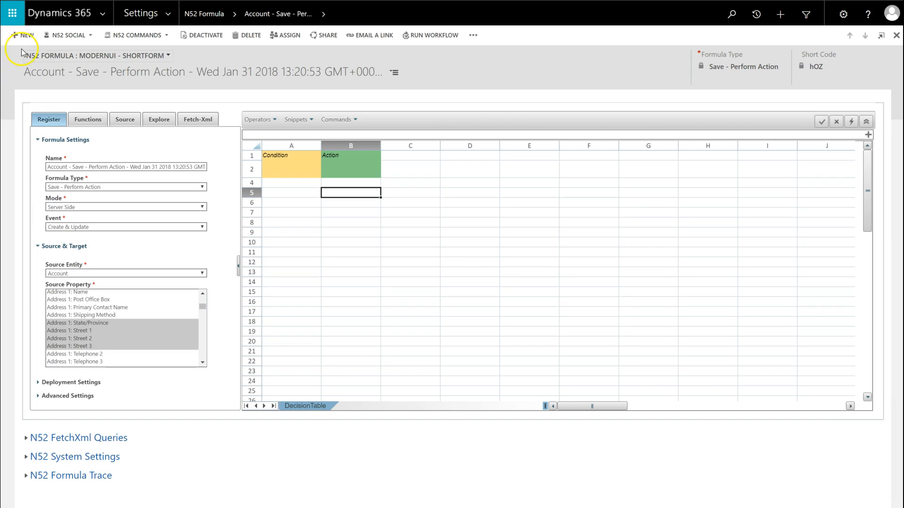
Rename the formula as "Sync Account Address with all Contacts using Decision Tables"
{"action": "left_click", "coordinate": [70, 164]}
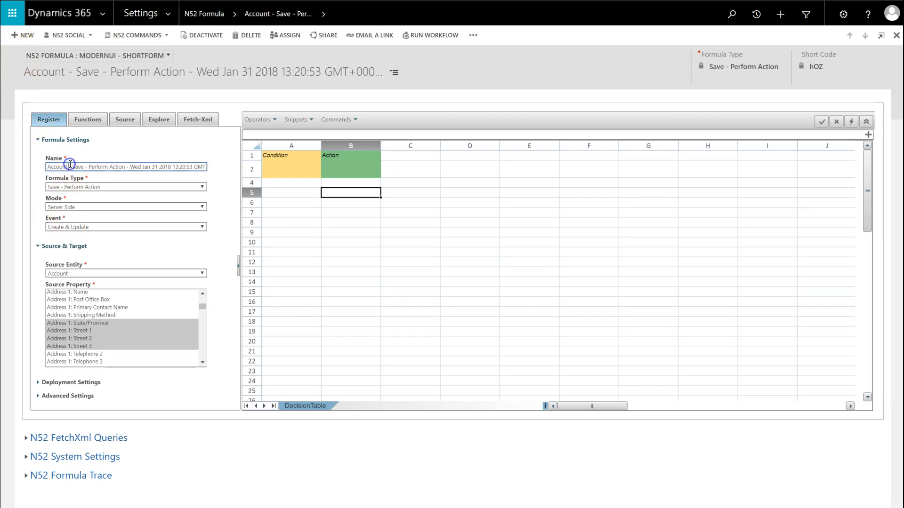
{"action": "key", "text": "ctrl+a"}
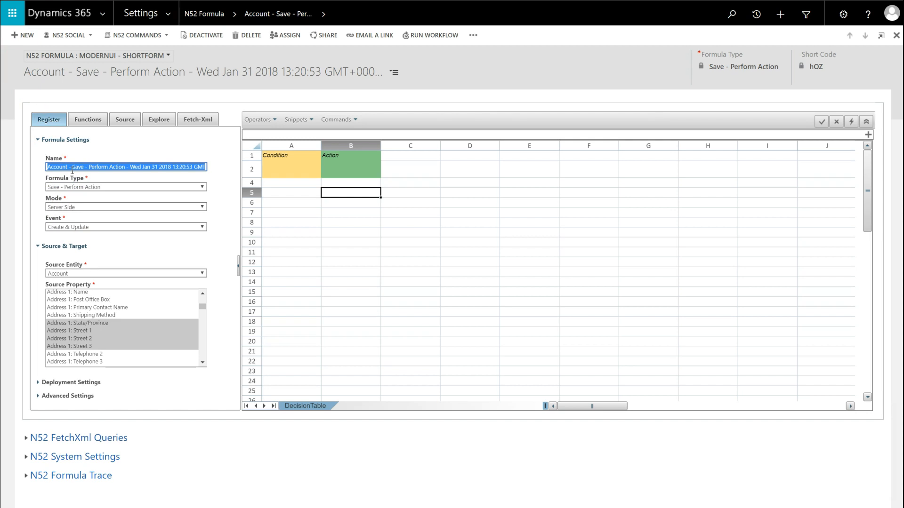
{"action": "type", "text": "Sync Account Addr"}
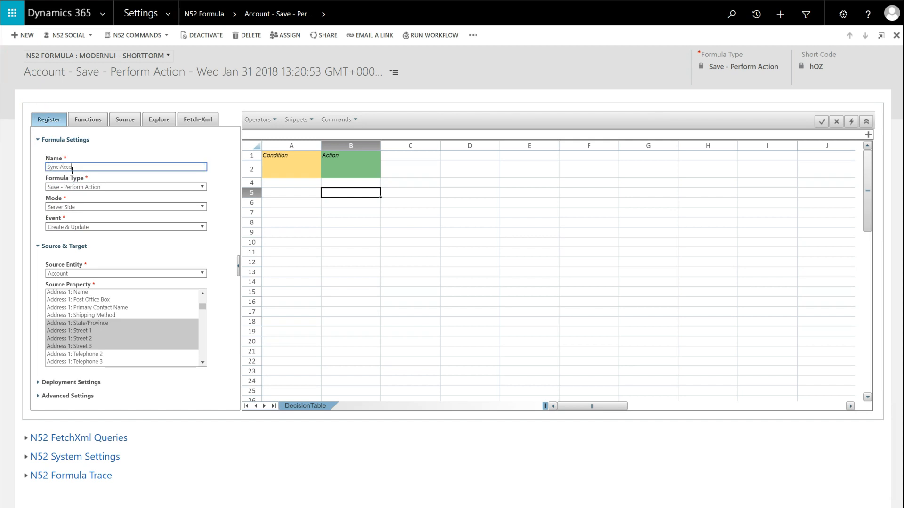
{"action": "type", "text": "ess with all Contacts using Decision Tables"}
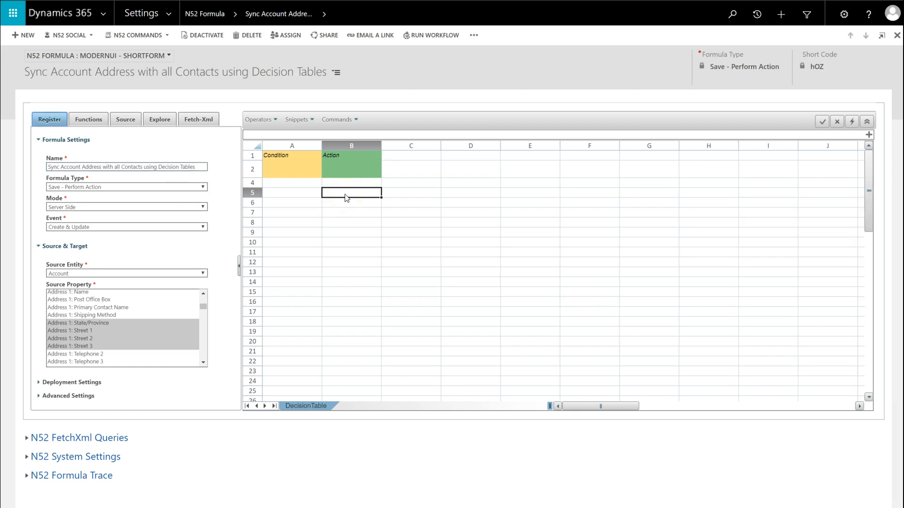
Delete the Condition column from the decision table
{"action": "left_click", "coordinate": [295, 173]}
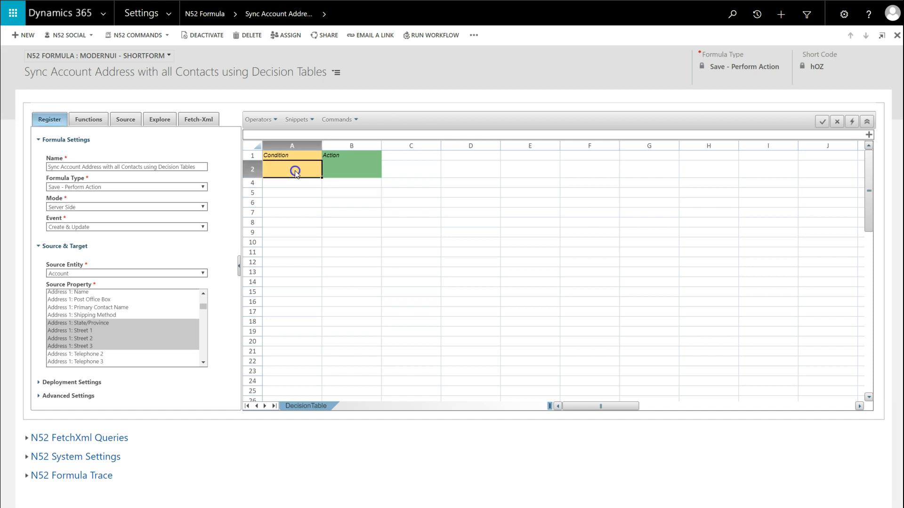
{"action": "right_click", "coordinate": [295, 174]}
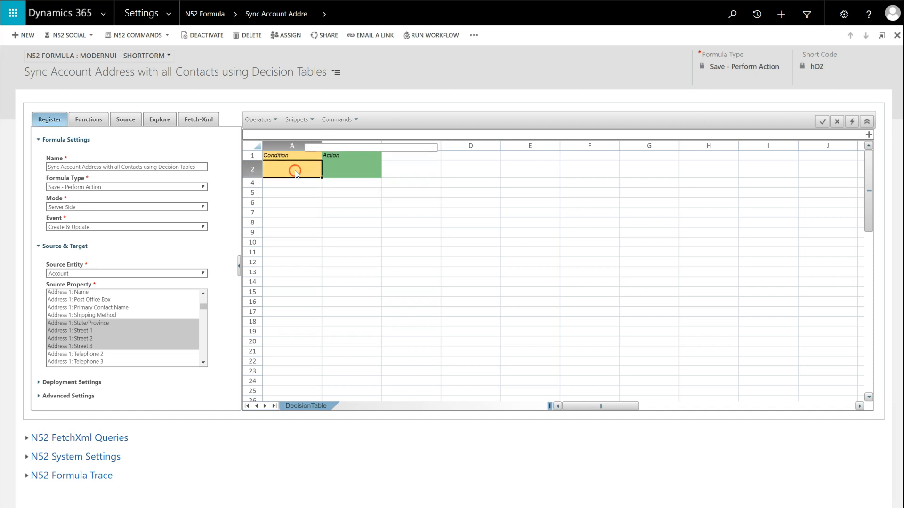
{"action": "left_click", "coordinate": [318, 166]}
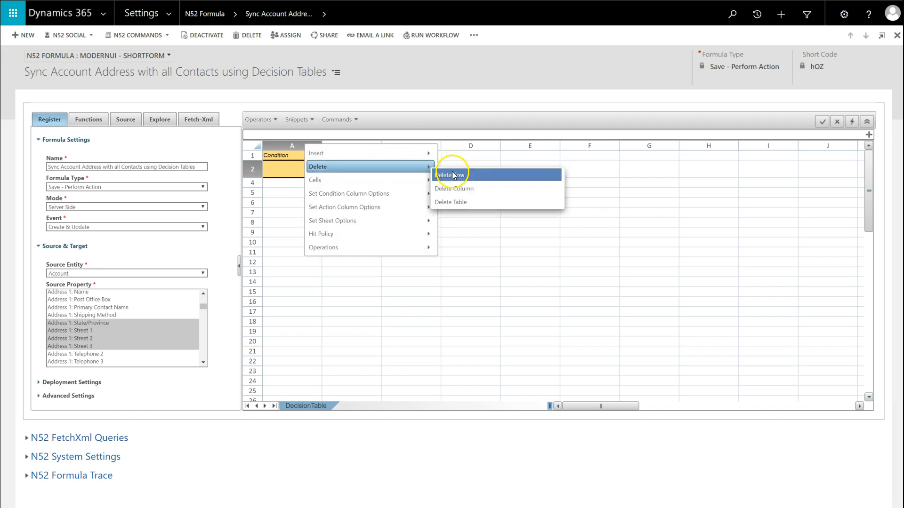
{"action": "left_click", "coordinate": [459, 188]}
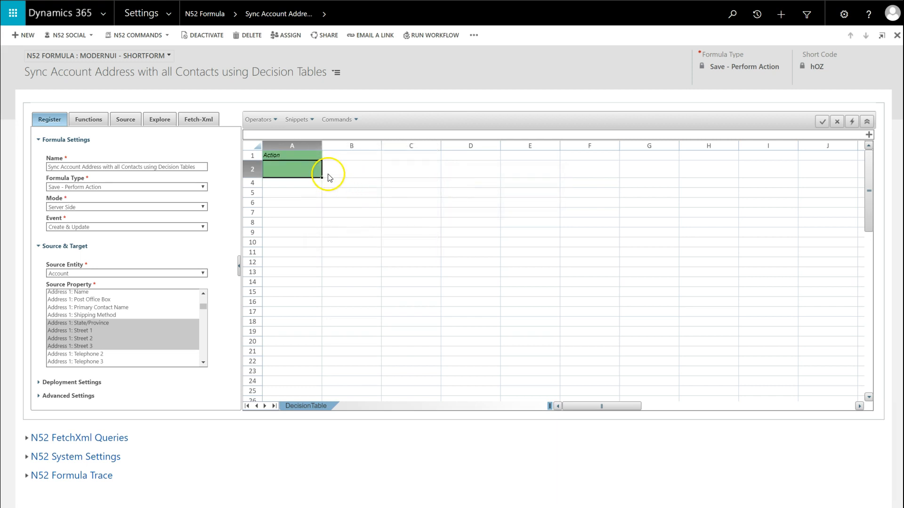
Insert five more Action columns into the decision table
{"action": "right_click", "coordinate": [293, 168]}
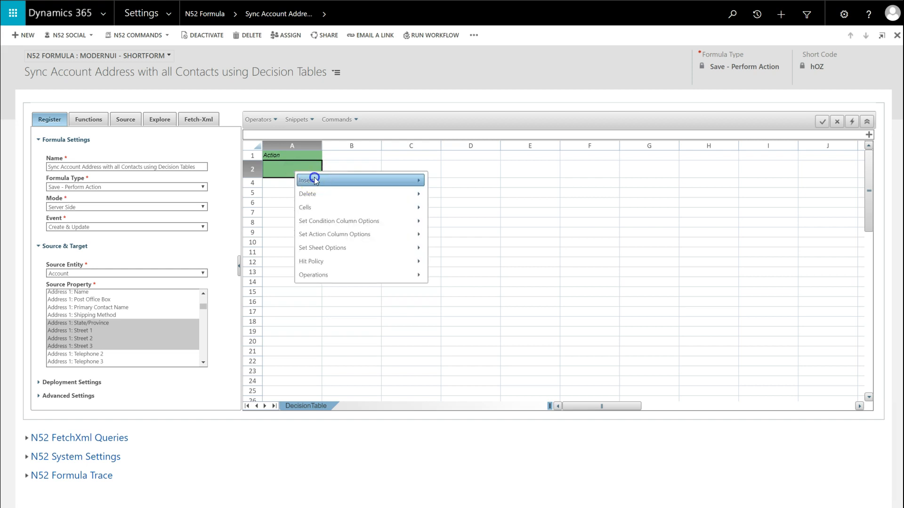
{"action": "mouse_move", "coordinate": [315, 177]}
{"action": "left_click", "coordinate": [453, 212]}
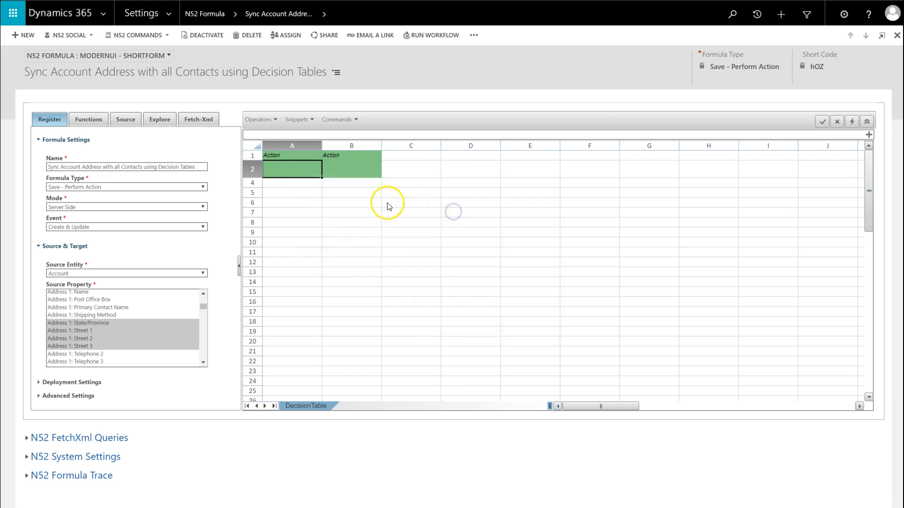
{"action": "right_click", "coordinate": [296, 168]}
{"action": "mouse_move", "coordinate": [305, 178]}
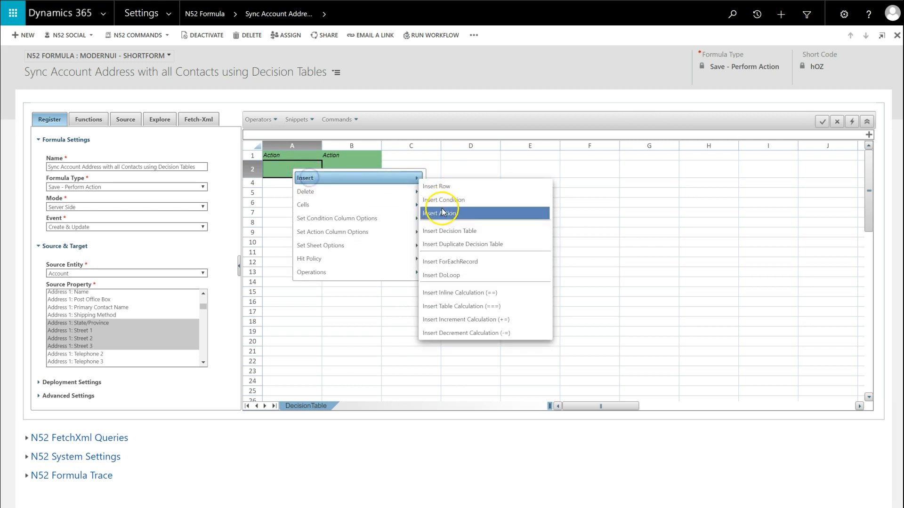
{"action": "left_click", "coordinate": [442, 213]}
{"action": "right_click", "coordinate": [297, 171]}
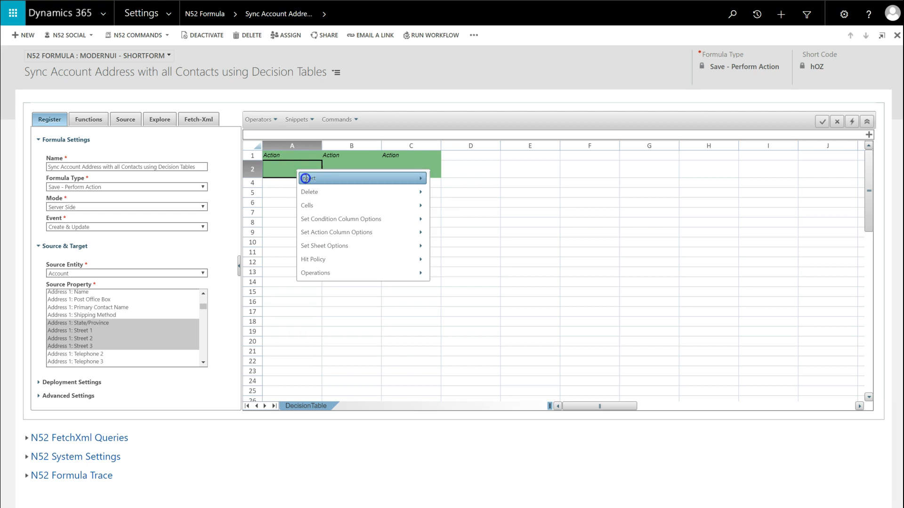
{"action": "mouse_move", "coordinate": [305, 177]}
{"action": "left_click", "coordinate": [433, 213]}
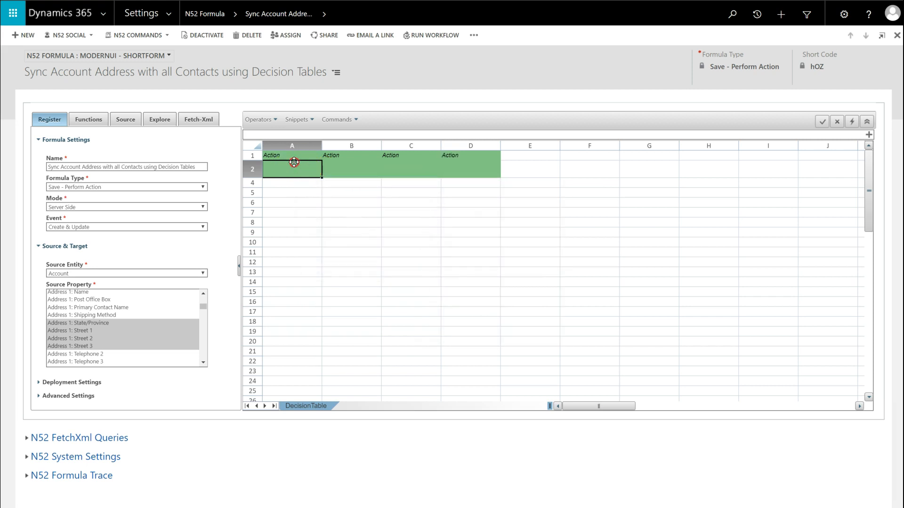
{"action": "right_click", "coordinate": [296, 170]}
{"action": "left_click", "coordinate": [442, 214]}
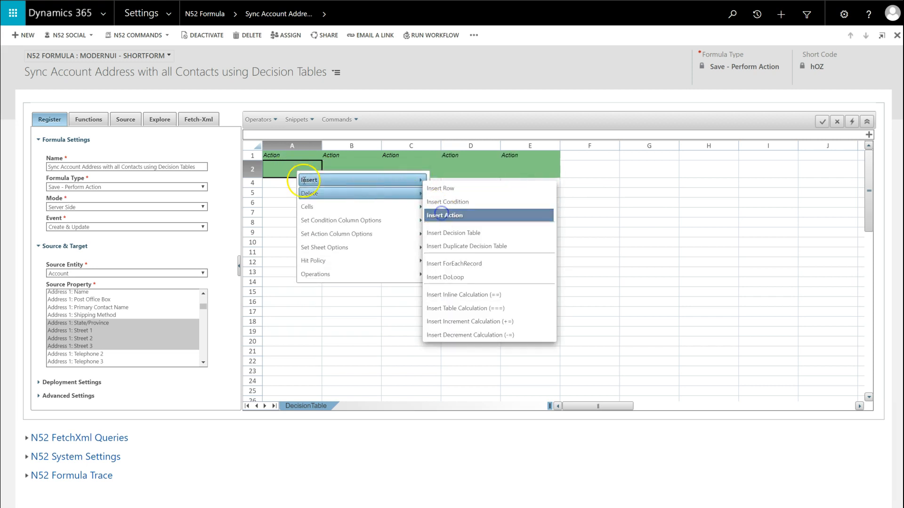
{"action": "right_click", "coordinate": [295, 168]}
{"action": "mouse_move", "coordinate": [305, 172]}
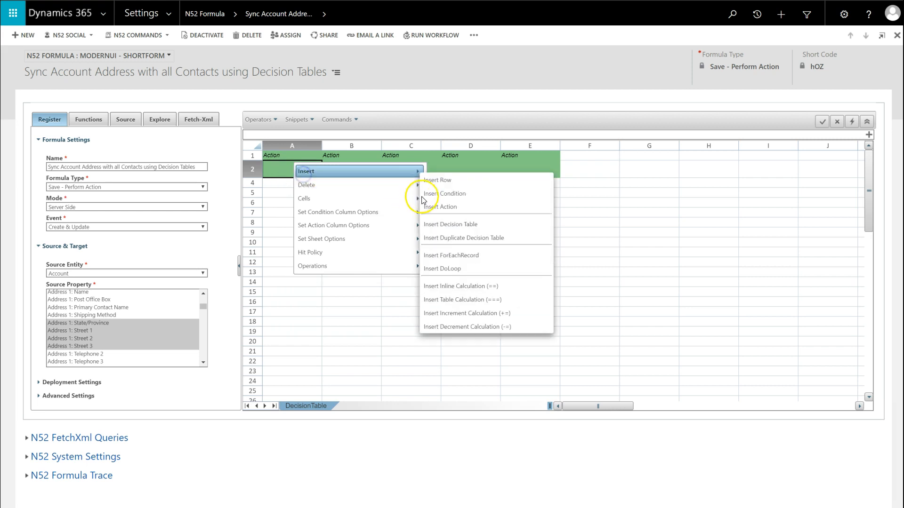
{"action": "left_click", "coordinate": [430, 207]}
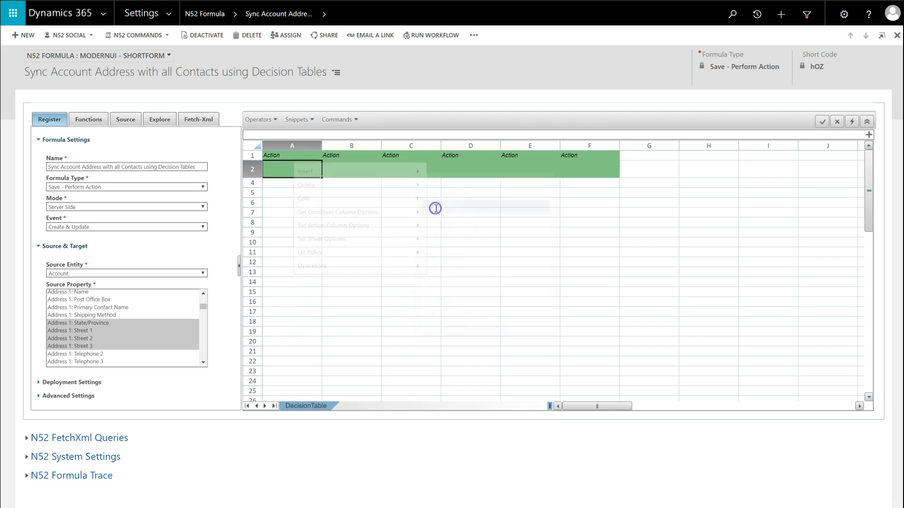
Insert a ForEachRecord column before the Action columns and clear its placeholder name
{"action": "right_click", "coordinate": [286, 167]}
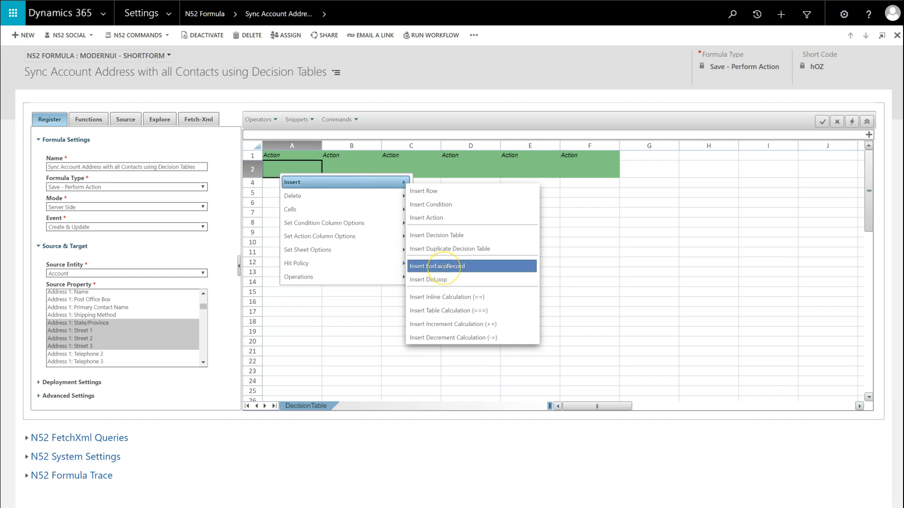
{"action": "left_click", "coordinate": [445, 267]}
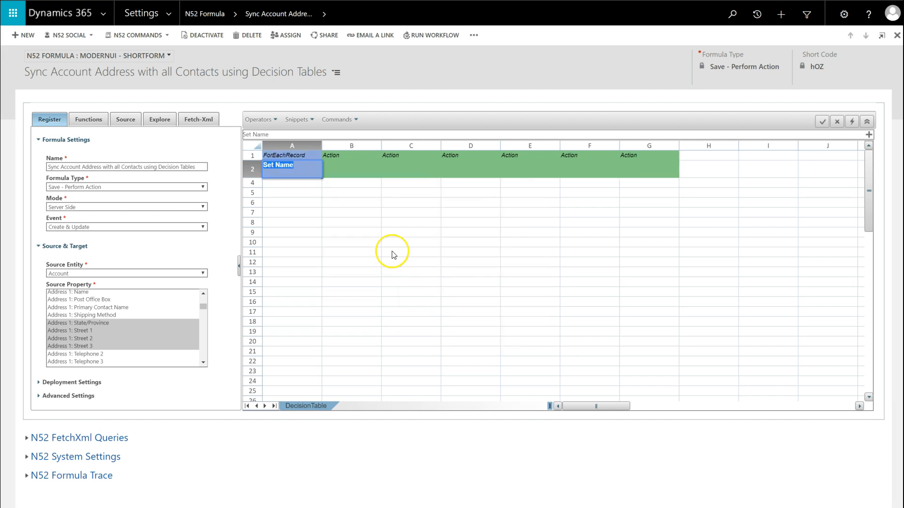
{"action": "key", "text": "BackSpace"}
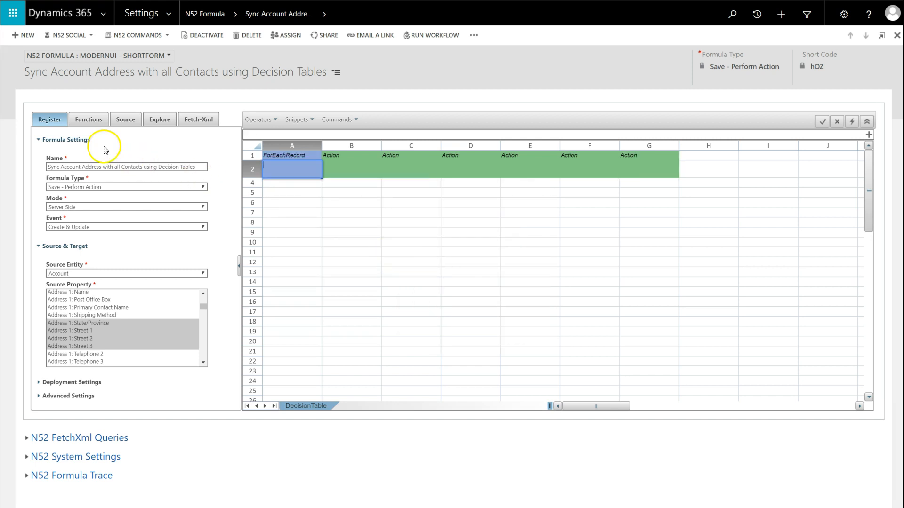
Search the functions for "findrecords" and open the FindRecords builder for the ForEachRecord cell
{"action": "left_click", "coordinate": [90, 121]}
{"action": "left_click", "coordinate": [85, 137]}
{"action": "type", "text": "findrecords"}
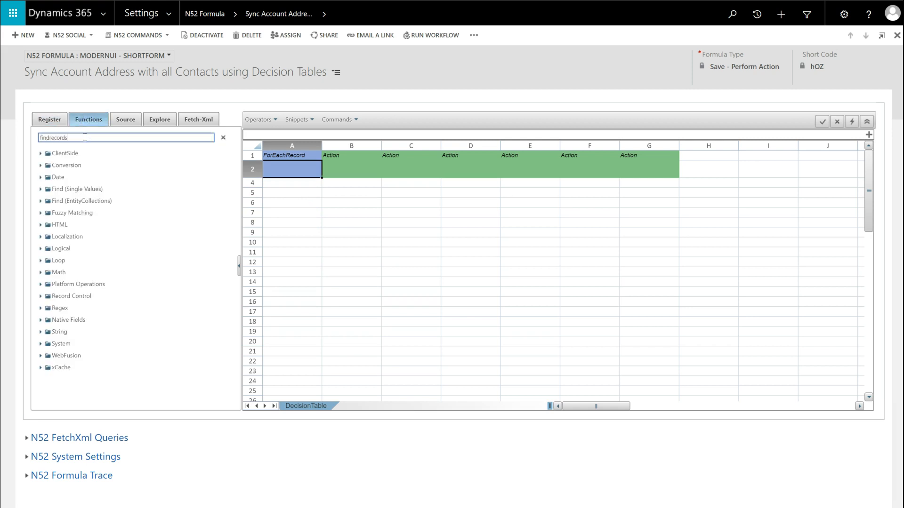
{"action": "left_click", "coordinate": [100, 172]}
{"action": "double_click", "coordinate": [100, 171]}
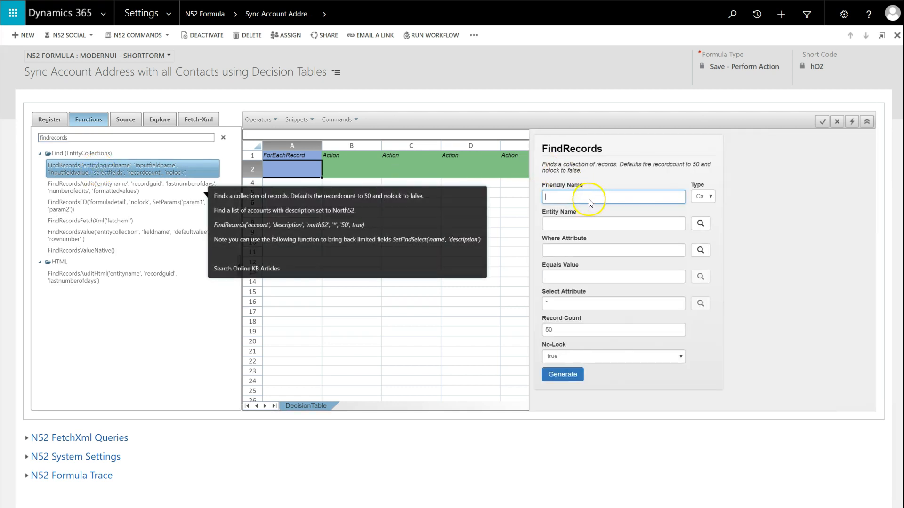
Set the FindRecords friendly name to "Find contacts related to Account"
{"action": "left_click", "coordinate": [591, 194]}
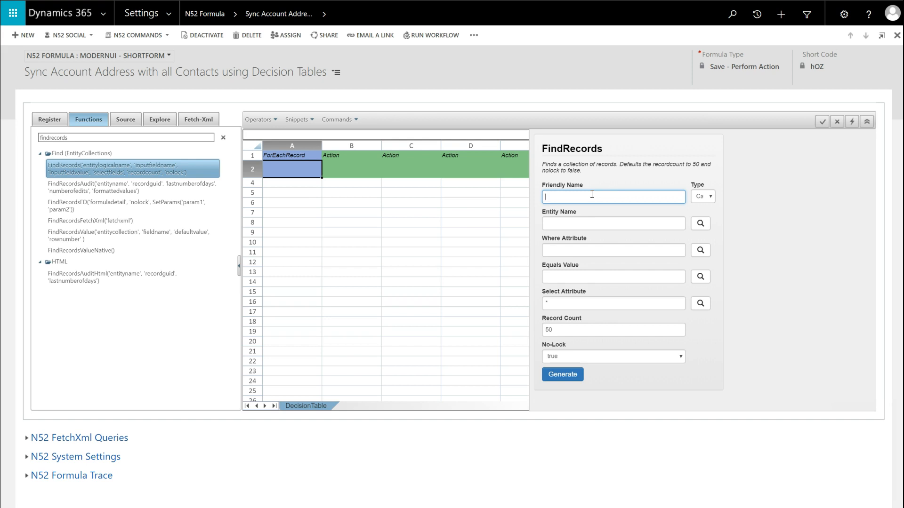
{"action": "type", "text": "ind contacts related to Account"}
Set the FindRecords entity to contact and its where attribute to accountid (Account)
{"action": "left_click", "coordinate": [701, 224]}
{"action": "type", "text": "cont"}
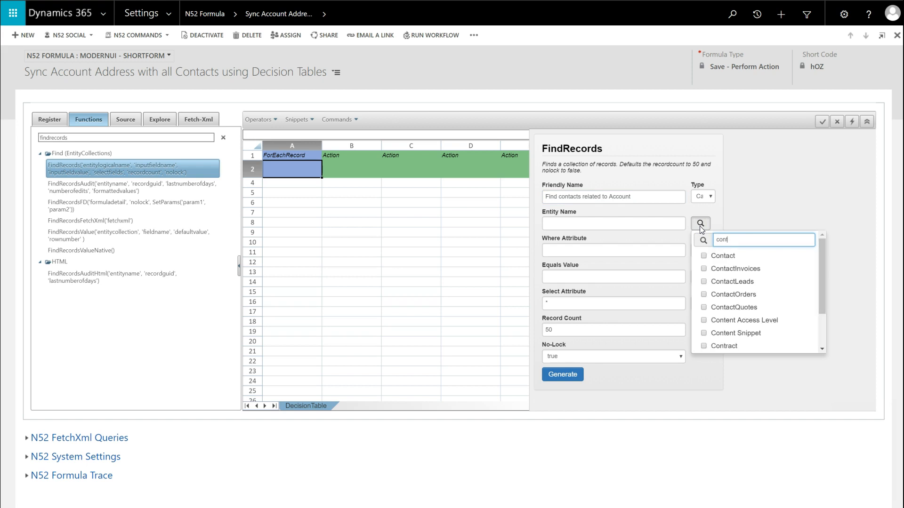
{"action": "left_click", "coordinate": [702, 255]}
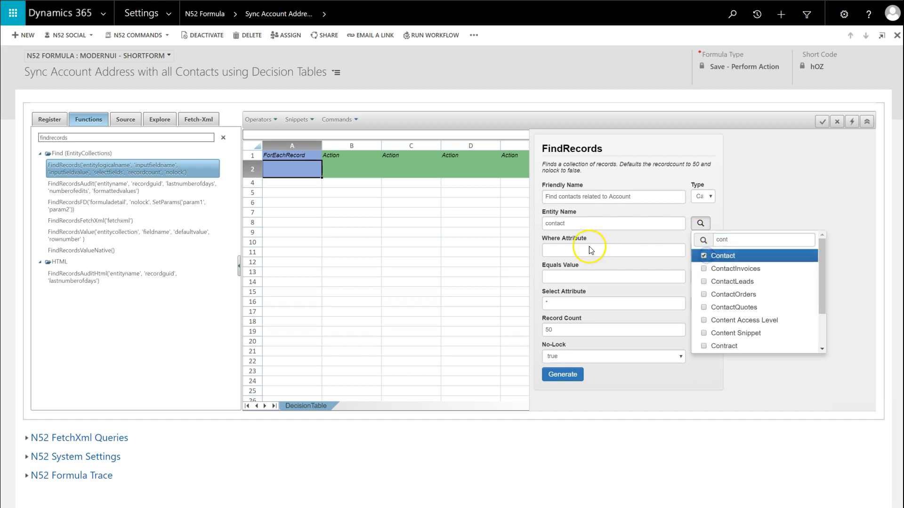
{"action": "left_click", "coordinate": [581, 255]}
{"action": "left_click", "coordinate": [701, 250]}
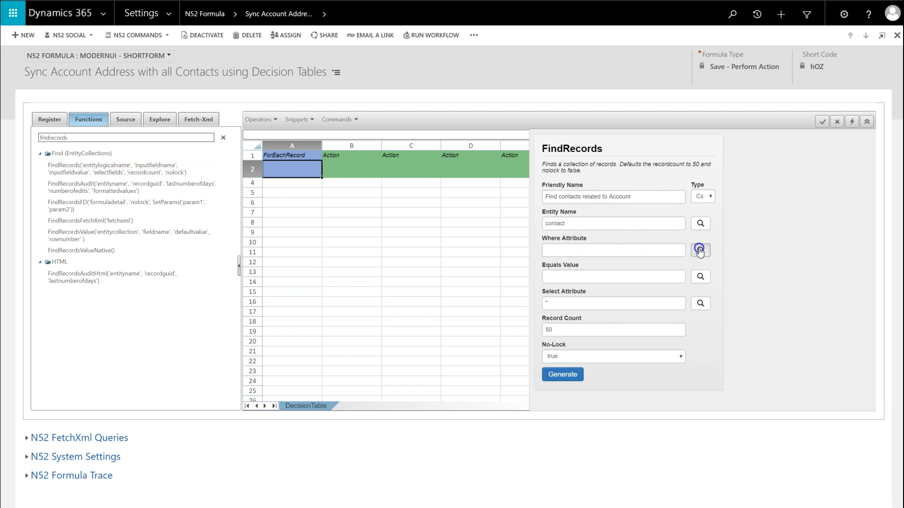
{"action": "left_click", "coordinate": [704, 308]}
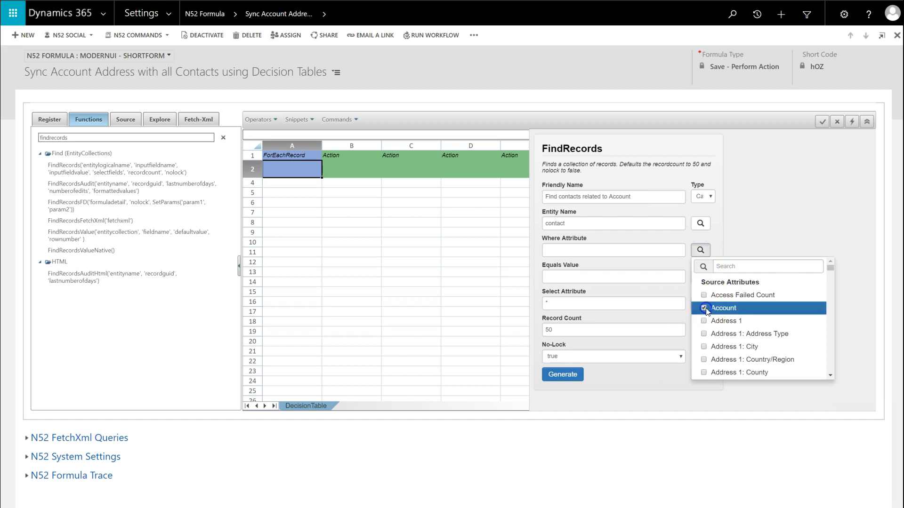
Fill the FindRecords equals value with the source record's Account field, [account.accountid]
{"action": "left_click", "coordinate": [584, 277]}
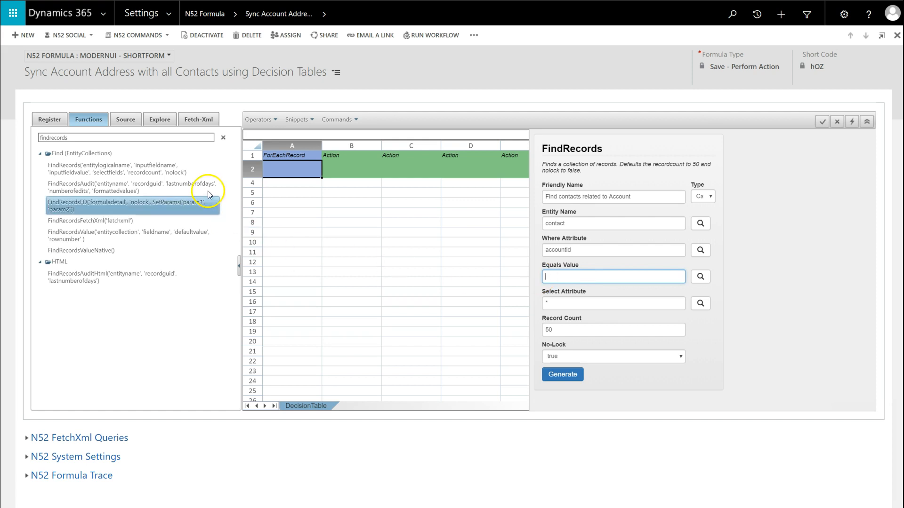
{"action": "left_click", "coordinate": [129, 124]}
{"action": "left_click", "coordinate": [43, 154]}
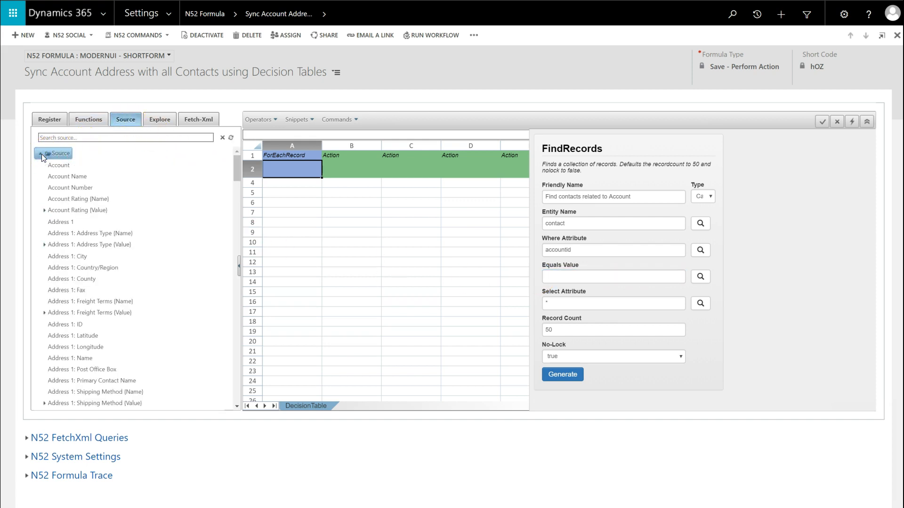
{"action": "left_click", "coordinate": [60, 166]}
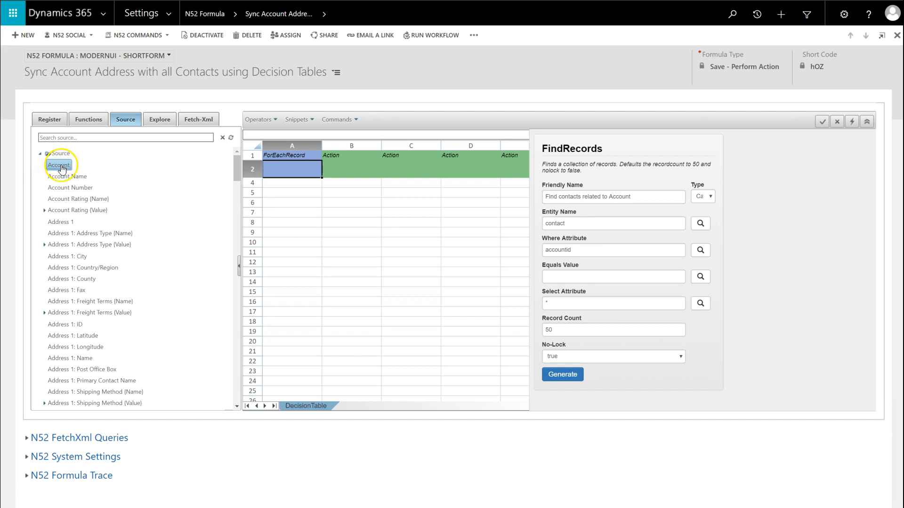
{"action": "double_click", "coordinate": [60, 165]}
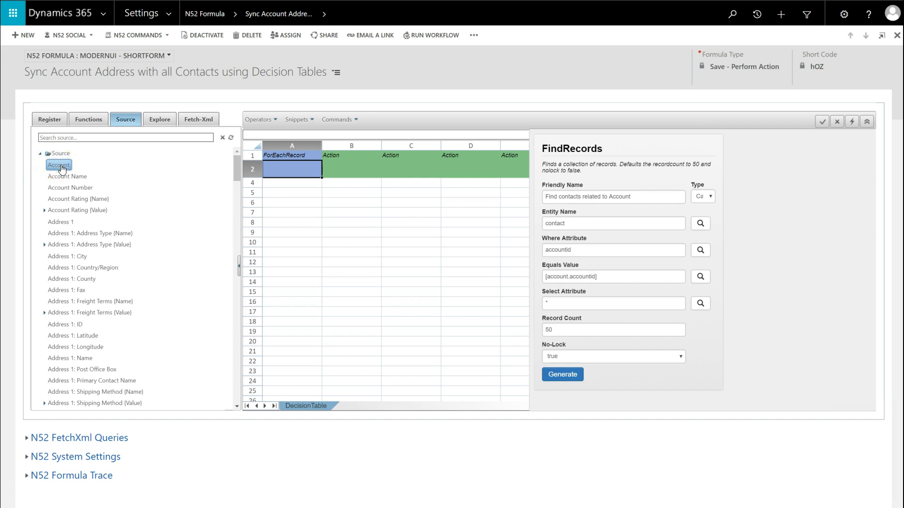
Choose Contact ('contactid') as the select attribute and generate the FindRecords function into the ForEachRecord cell
{"action": "left_click", "coordinate": [700, 303]}
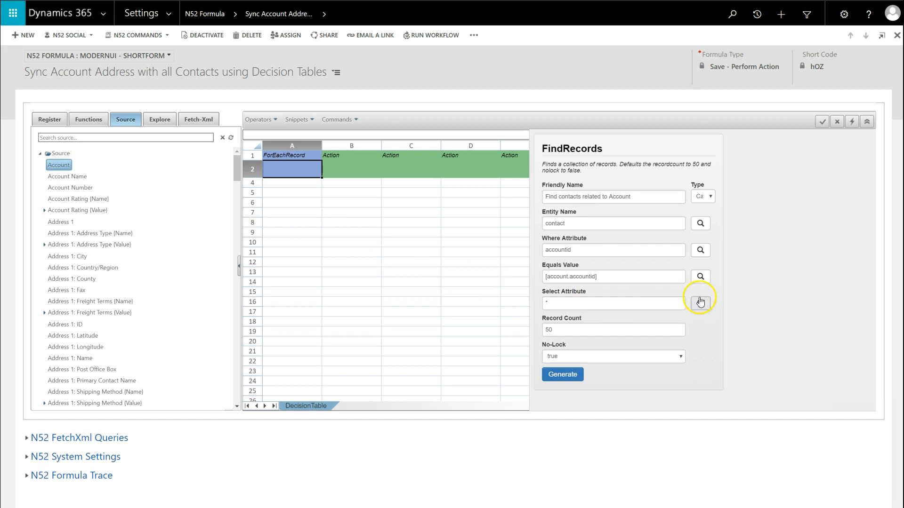
{"action": "type", "text": "cont"}
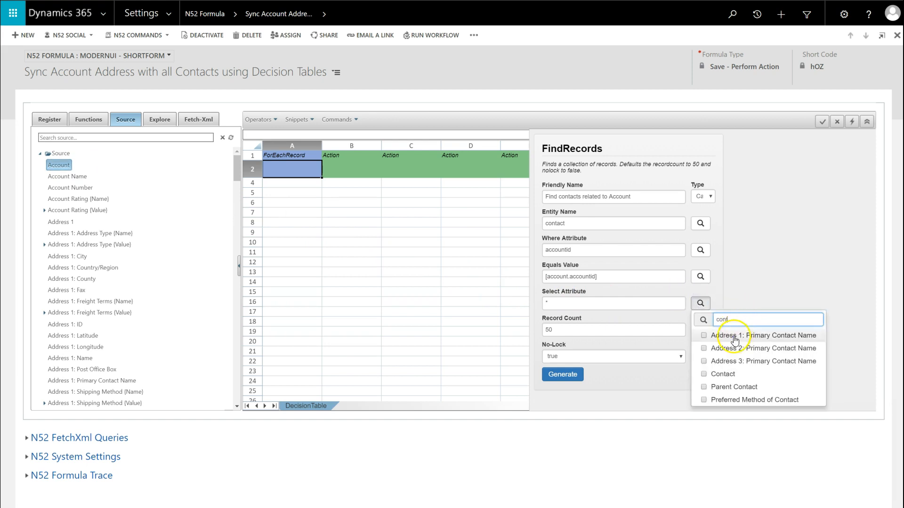
{"action": "left_click", "coordinate": [704, 375]}
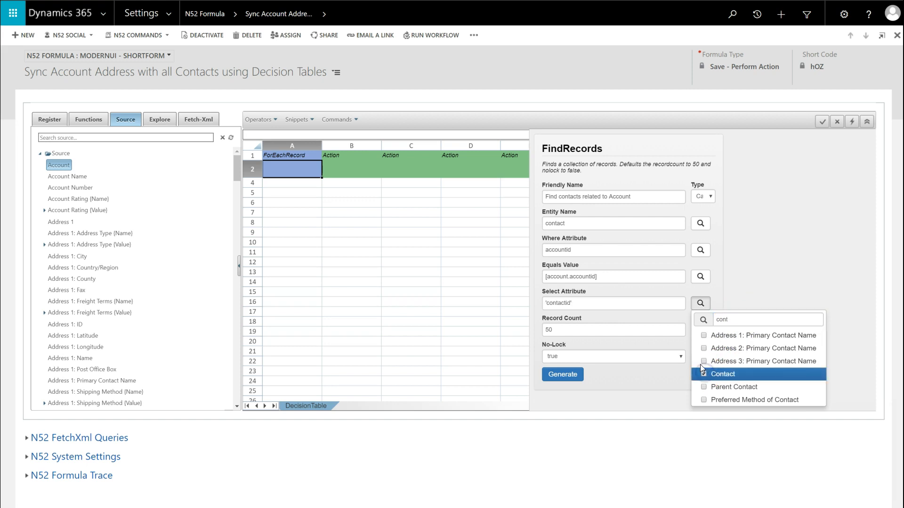
{"action": "left_click", "coordinate": [730, 282]}
{"action": "left_click", "coordinate": [560, 376]}
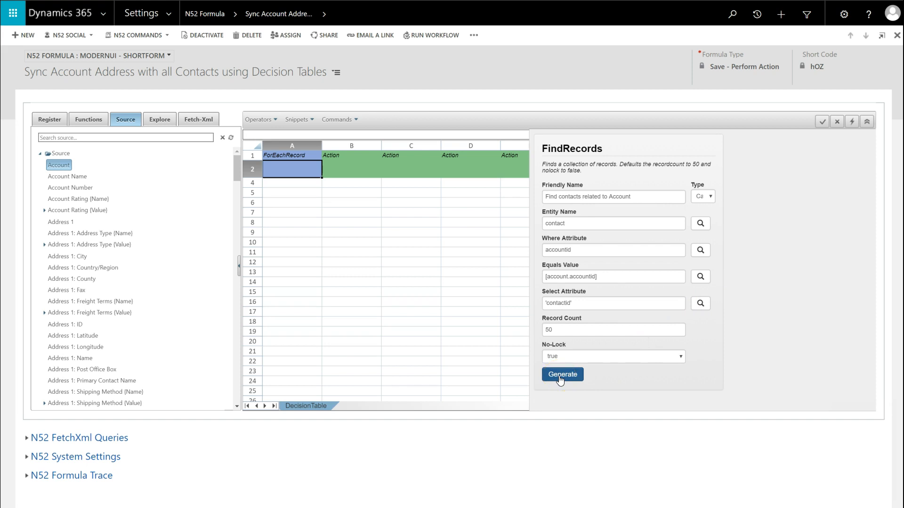
{"action": "left_click", "coordinate": [560, 377]}
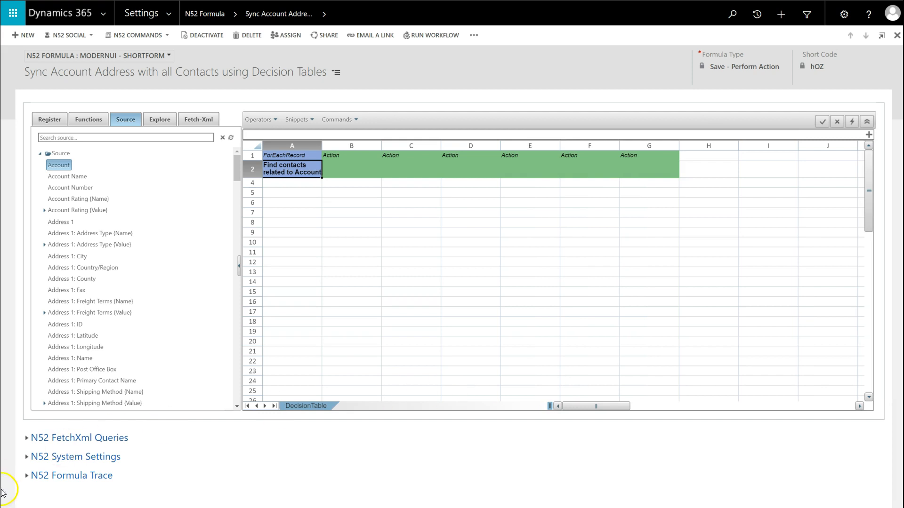
Set the first Action column's target, cell B2, to the Contact entity's Address 1: City field from the data model
{"action": "left_click", "coordinate": [317, 173]}
{"action": "left_click", "coordinate": [338, 173]}
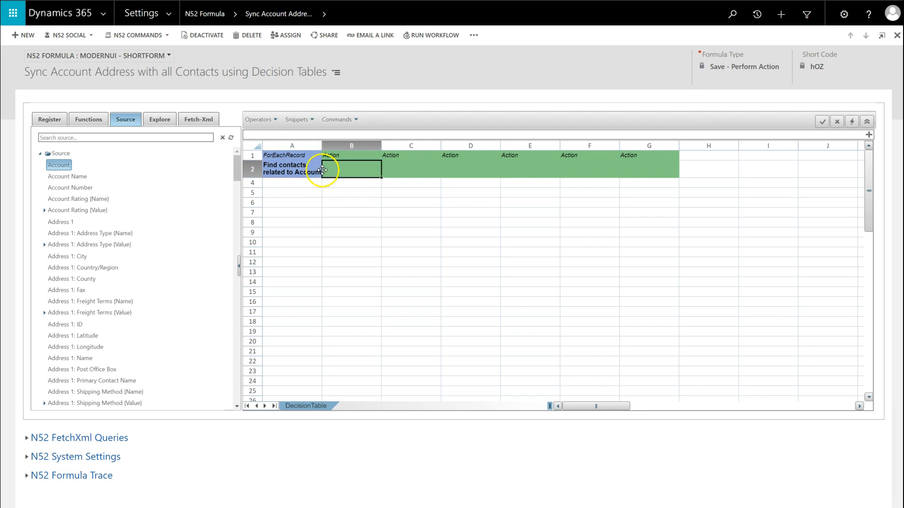
{"action": "left_click", "coordinate": [160, 120]}
{"action": "left_click", "coordinate": [46, 173]}
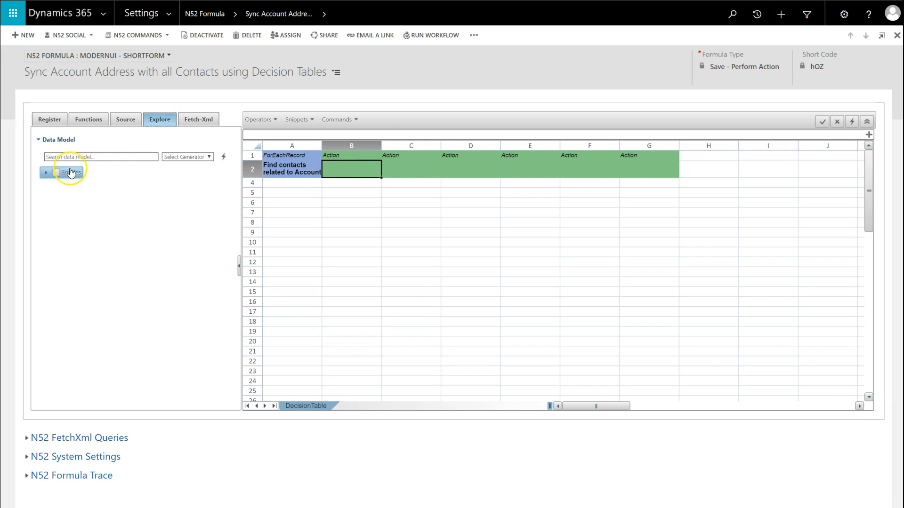
{"action": "left_click", "coordinate": [91, 241]}
{"action": "scroll", "coordinate": [89, 254], "scroll_direction": "down", "scroll_amount": 2}
{"action": "scroll", "coordinate": [89, 256], "scroll_direction": "down", "scroll_amount": 5}
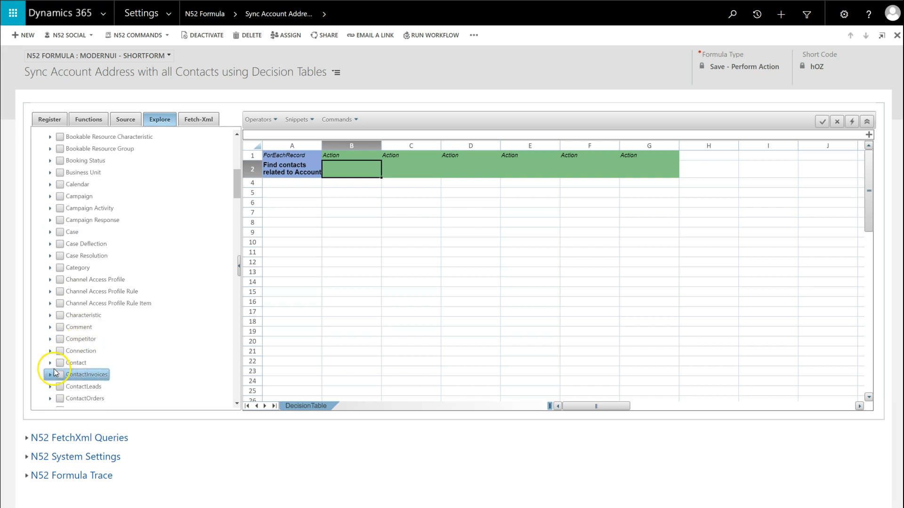
{"action": "left_click", "coordinate": [50, 363]}
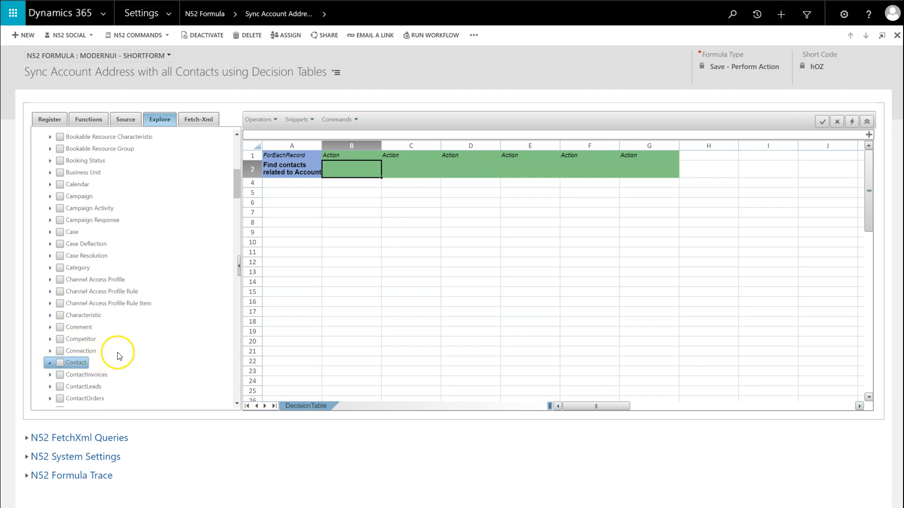
{"action": "scroll", "coordinate": [122, 348], "scroll_direction": "down", "scroll_amount": 2}
{"action": "scroll", "coordinate": [121, 349], "scroll_direction": "down", "scroll_amount": 2}
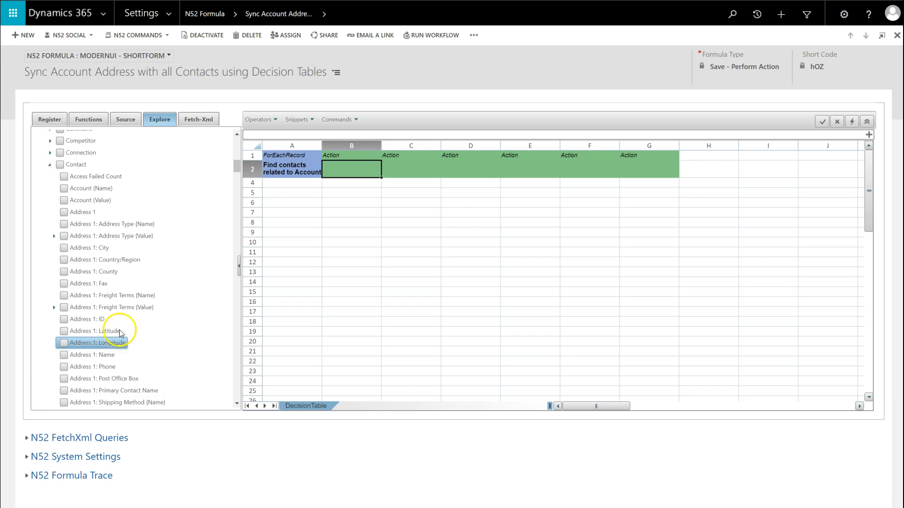
{"action": "double_click", "coordinate": [98, 250]}
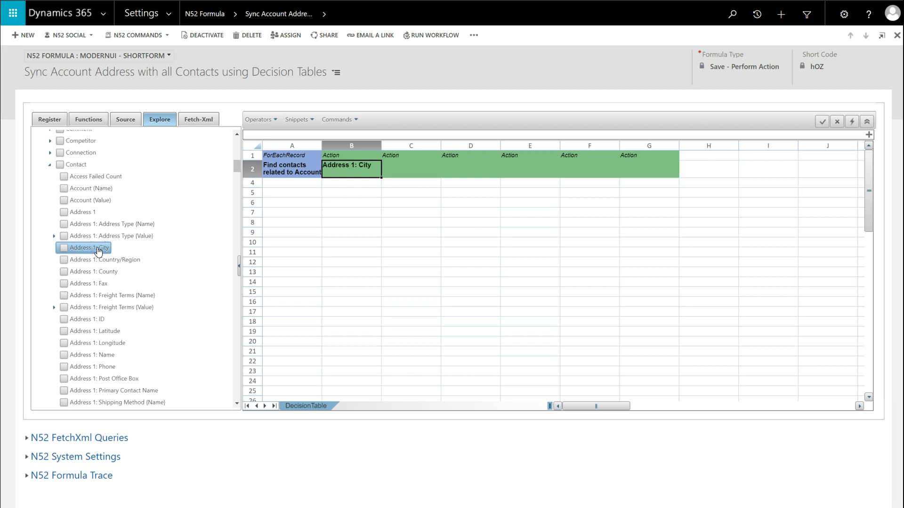
Enter the source account's Address 1: City as the action value in cell B4
{"action": "left_click", "coordinate": [337, 193]}
{"action": "left_click", "coordinate": [336, 182]}
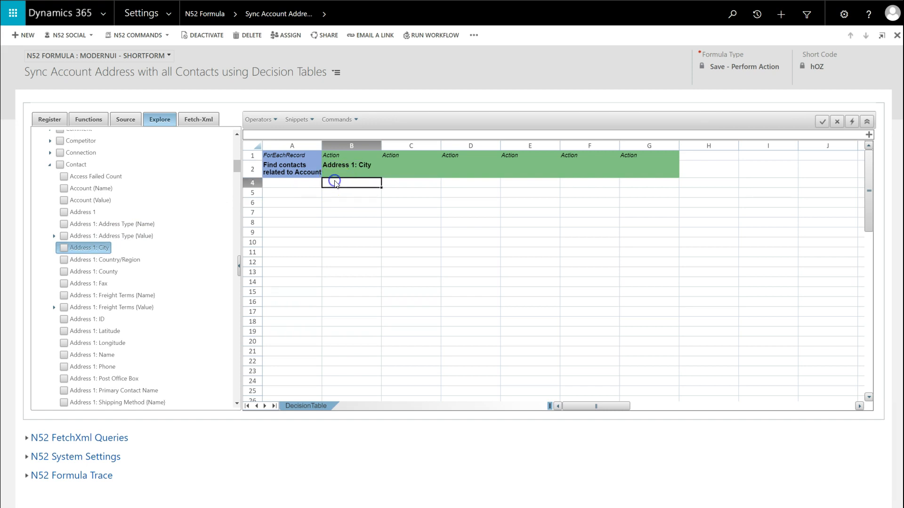
{"action": "left_click", "coordinate": [130, 122]}
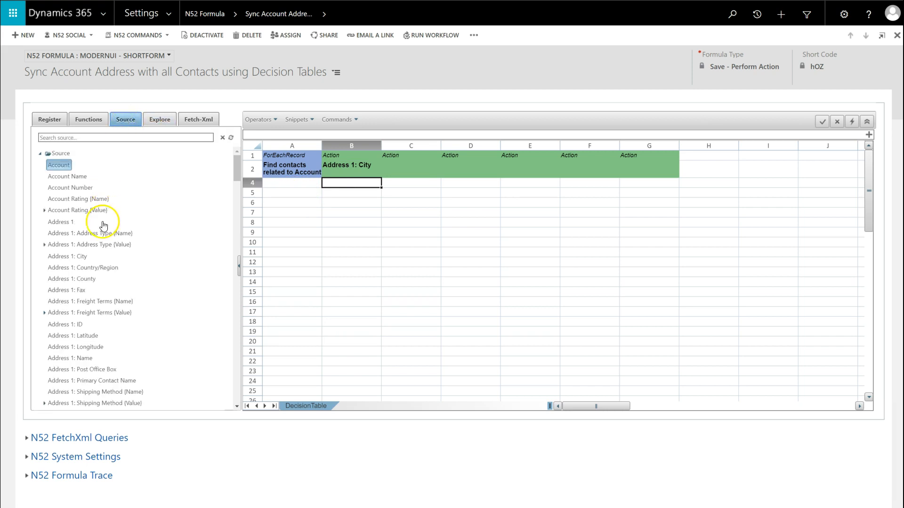
{"action": "double_click", "coordinate": [77, 260]}
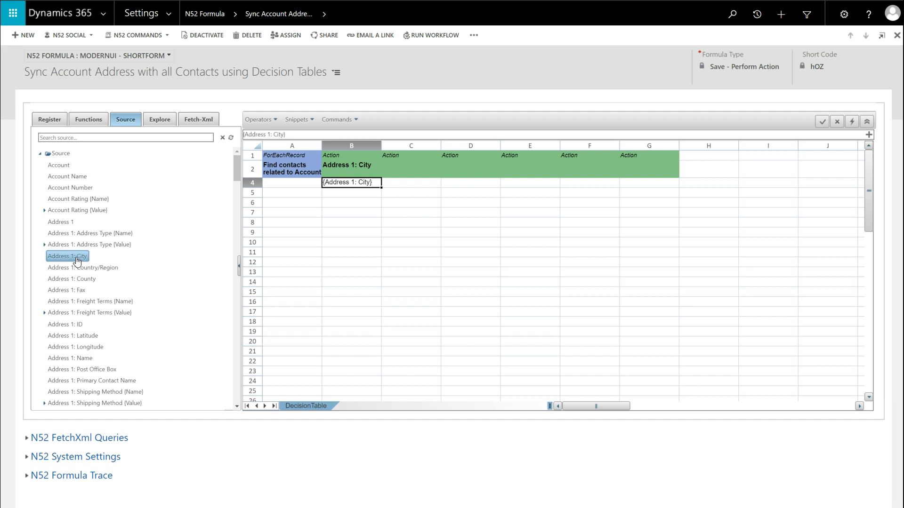
Set column C's action target to the contact's Address 1: Country/Region and its row 4 value to the same field of the source account
{"action": "left_click", "coordinate": [394, 175]}
{"action": "left_click", "coordinate": [161, 118]}
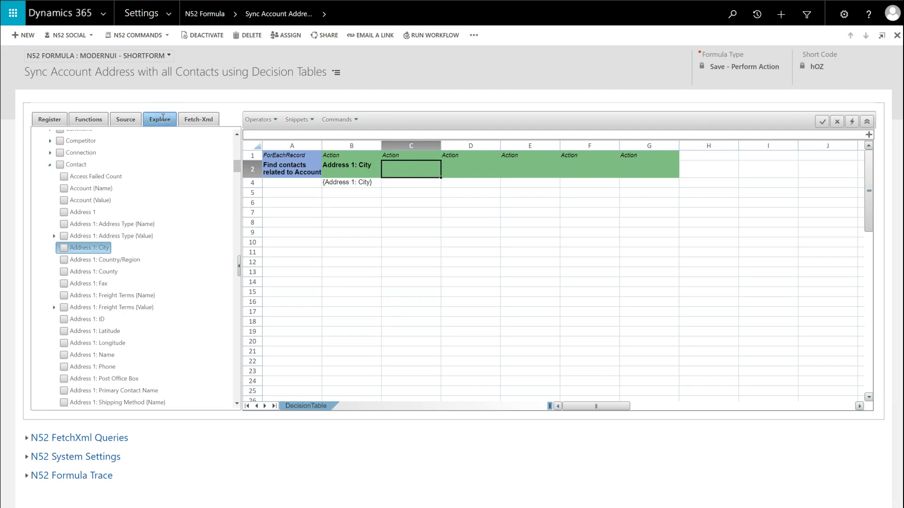
{"action": "left_click", "coordinate": [118, 263], "text": "ctrl"}
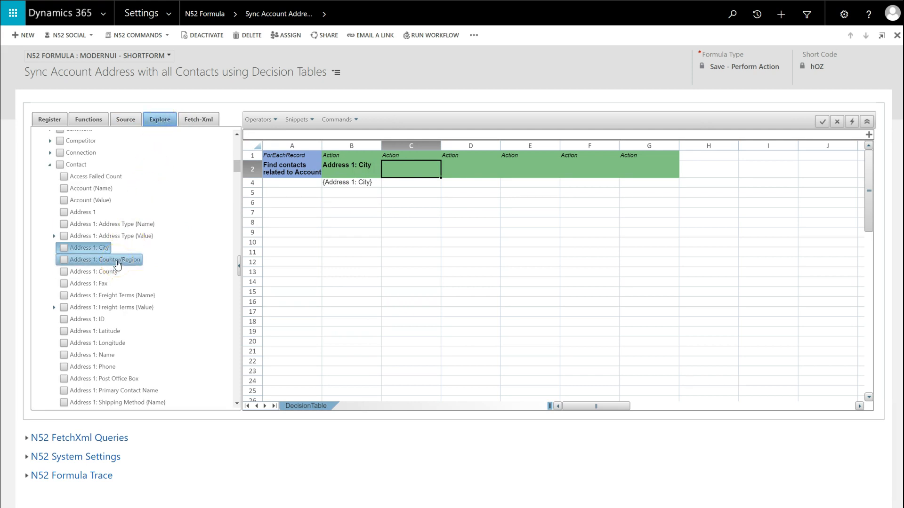
{"action": "double_click", "coordinate": [118, 262]}
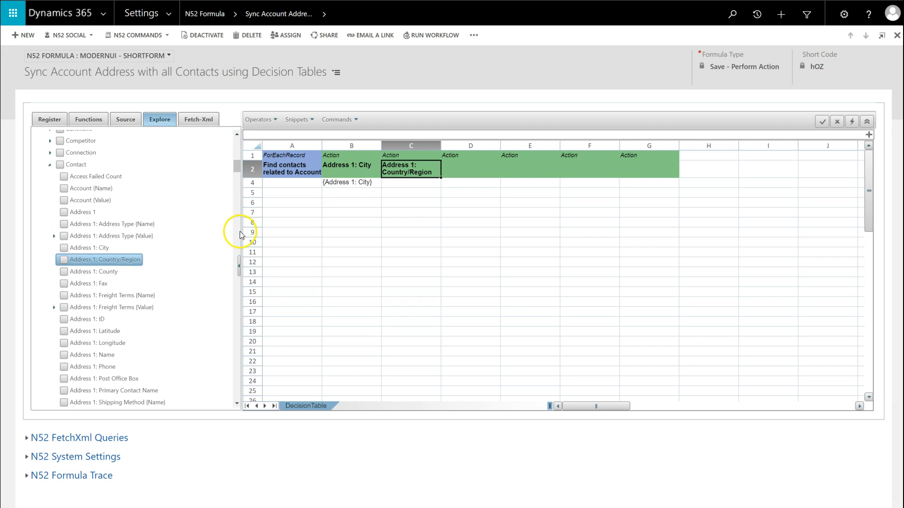
{"action": "left_click", "coordinate": [387, 183]}
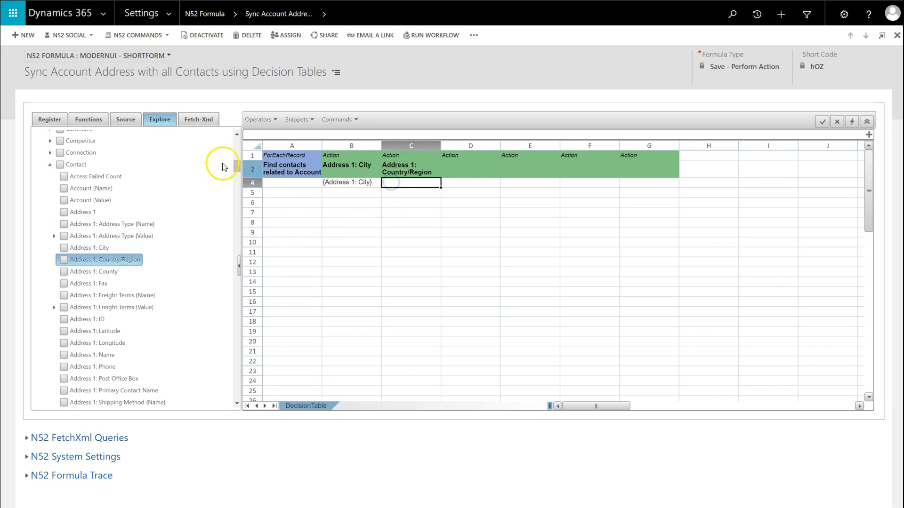
{"action": "left_click", "coordinate": [130, 123]}
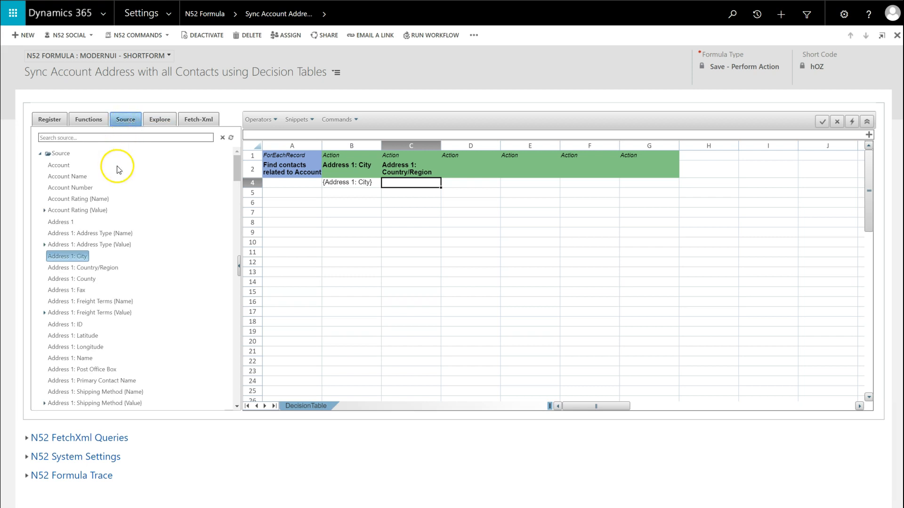
{"action": "left_click", "coordinate": [97, 271]}
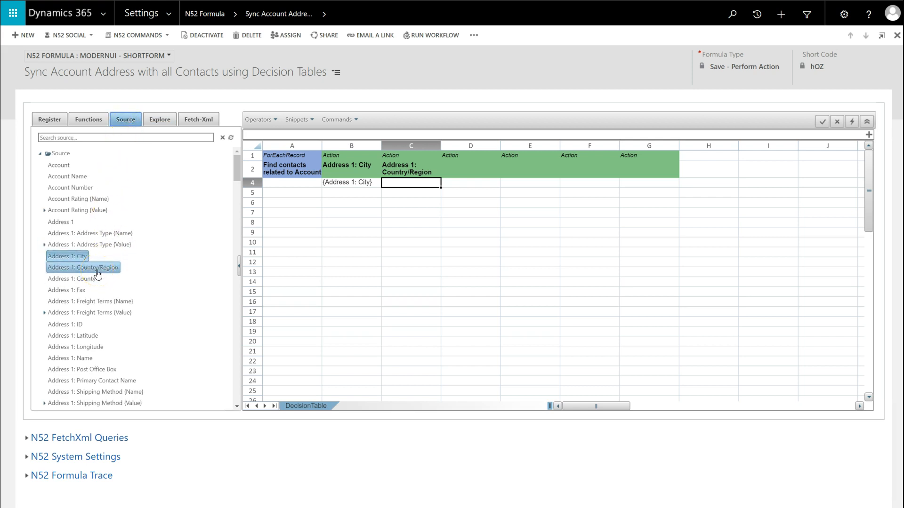
{"action": "double_click", "coordinate": [97, 272]}
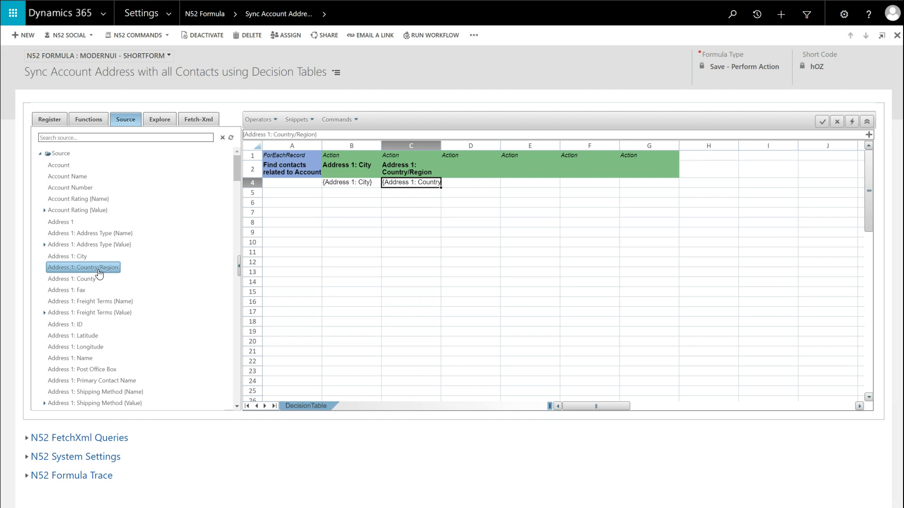
Set column D's action target to the contact's Address 1: State/Province and its row 4 value to the matching source account field
{"action": "left_click", "coordinate": [456, 172]}
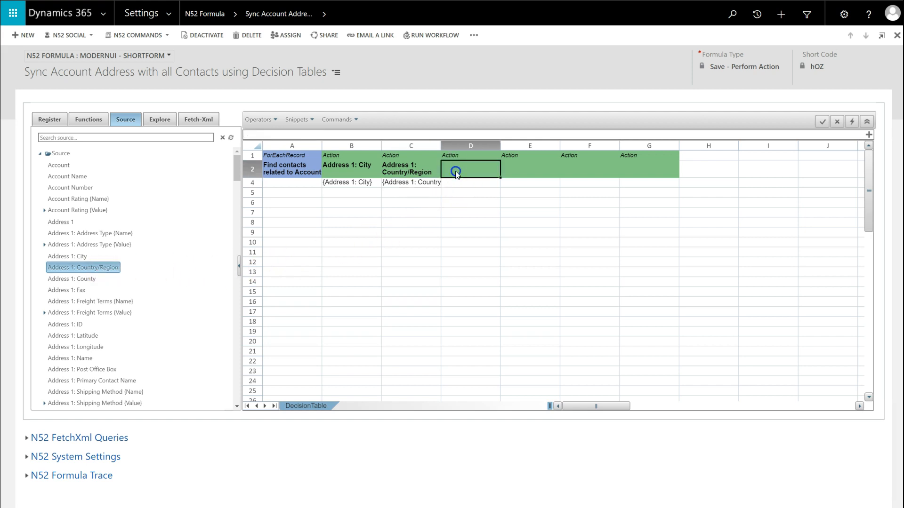
{"action": "left_click", "coordinate": [157, 123]}
{"action": "scroll", "coordinate": [131, 351], "scroll_direction": "down", "scroll_amount": 2}
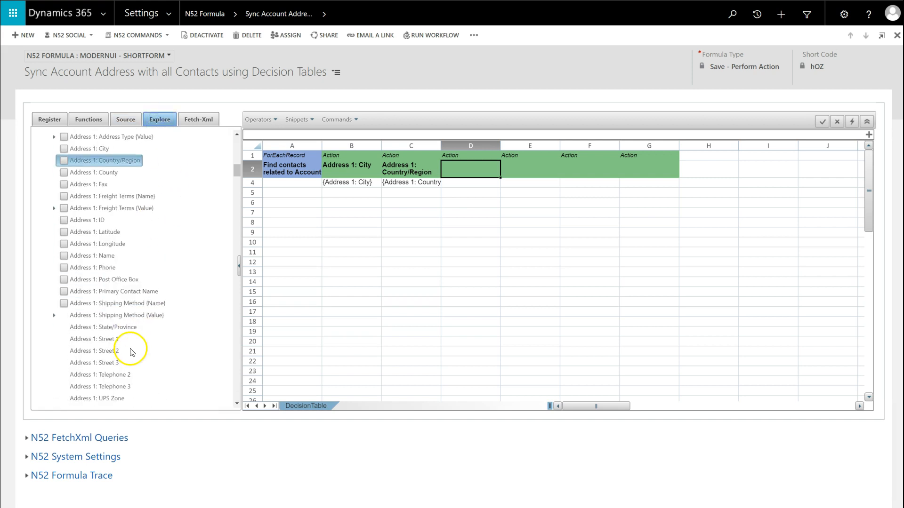
{"action": "double_click", "coordinate": [121, 326]}
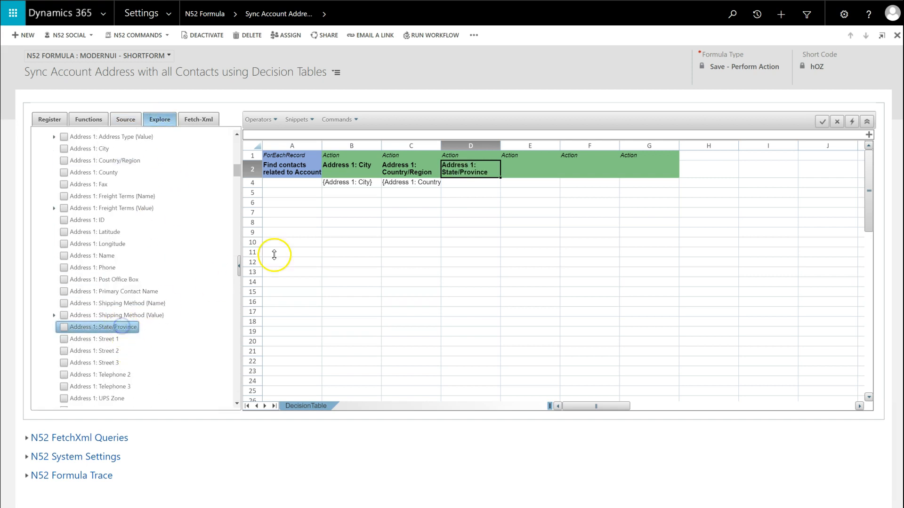
{"action": "left_click", "coordinate": [464, 184]}
{"action": "left_click", "coordinate": [125, 120]}
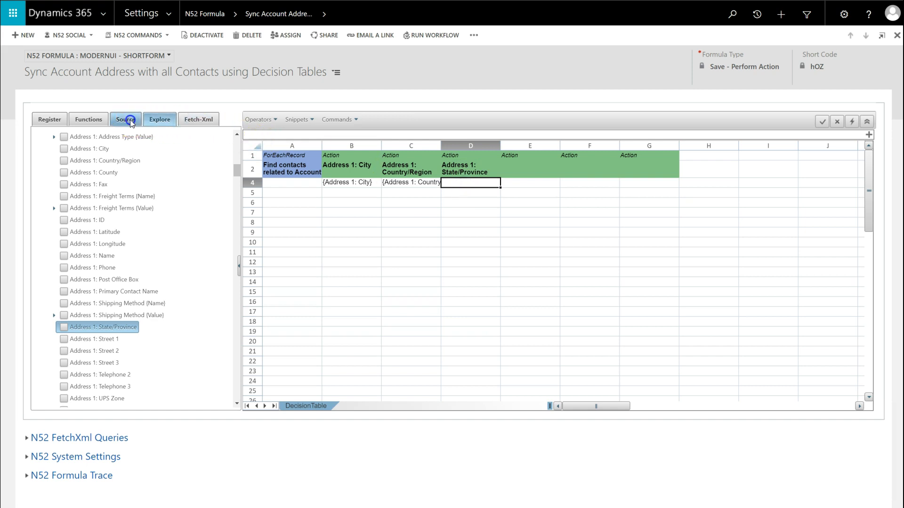
{"action": "double_click", "coordinate": [98, 315]}
Set column E's action target to the contact's Address 1: Street 1 and its row 4 value to the same field of the source account
{"action": "left_click", "coordinate": [526, 169]}
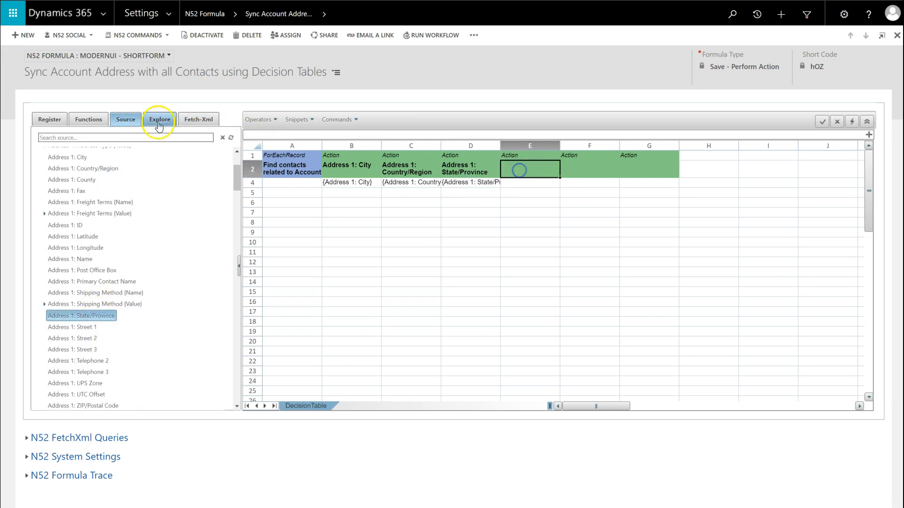
{"action": "left_click", "coordinate": [160, 119]}
{"action": "double_click", "coordinate": [94, 339]}
{"action": "left_click", "coordinate": [125, 120]}
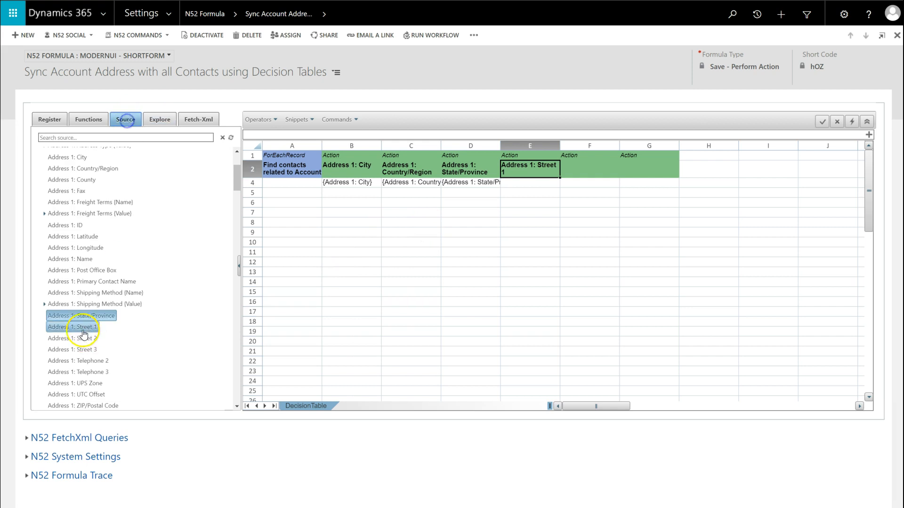
{"action": "left_click", "coordinate": [530, 182]}
{"action": "double_click", "coordinate": [73, 327]}
Set column F's action target to the contact's Address 1: Street 2 and its row 4 value to the matching source account field
{"action": "left_click", "coordinate": [581, 170]}
{"action": "left_click", "coordinate": [168, 124]}
{"action": "double_click", "coordinate": [101, 350]}
{"action": "left_click", "coordinate": [580, 183]}
{"action": "left_click", "coordinate": [125, 119]}
{"action": "left_click", "coordinate": [80, 339]}
{"action": "double_click", "coordinate": [80, 339]}
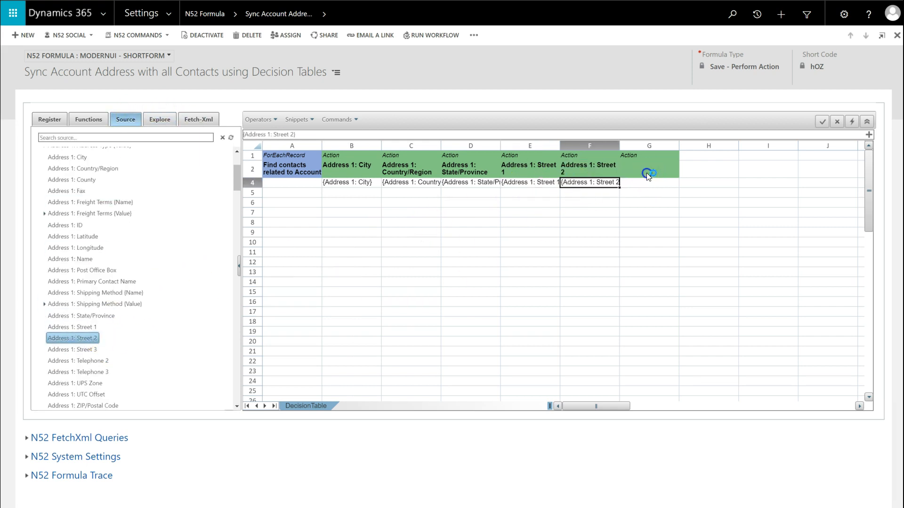
Set column G's action target to the contact's Address 1: Street 3 and fill cell G4 with the source account's Address 1: Street 3
{"action": "left_click", "coordinate": [645, 171]}
{"action": "left_click", "coordinate": [159, 119]}
{"action": "double_click", "coordinate": [94, 362]}
{"action": "left_click", "coordinate": [637, 184]}
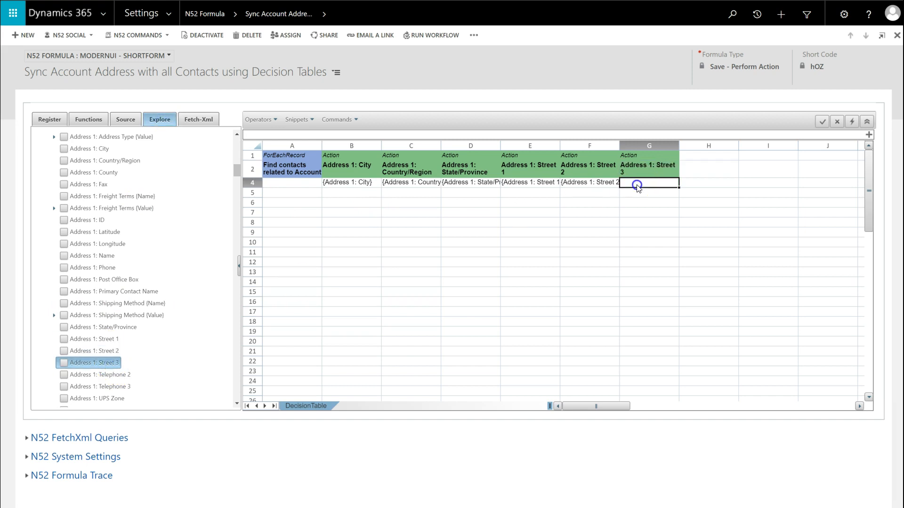
{"action": "left_click", "coordinate": [125, 119]}
{"action": "double_click", "coordinate": [75, 349]}
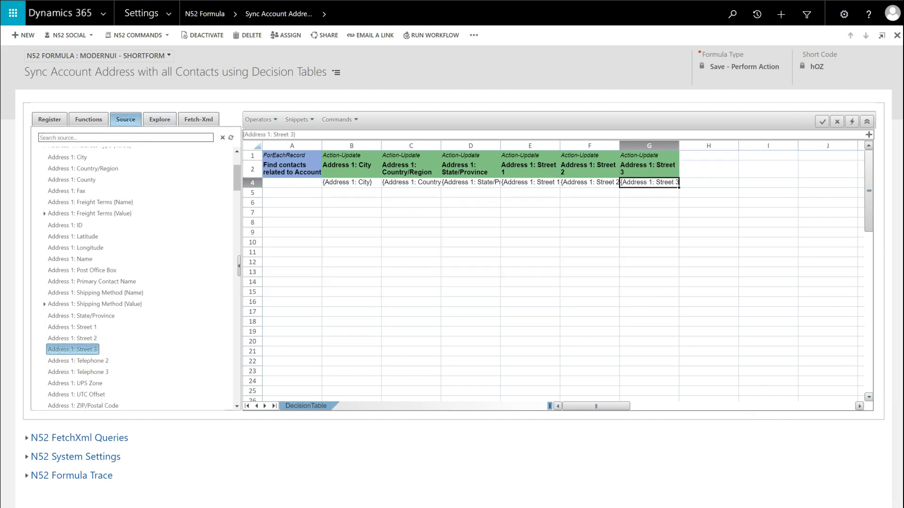
{"action": "left_click", "coordinate": [650, 186]}
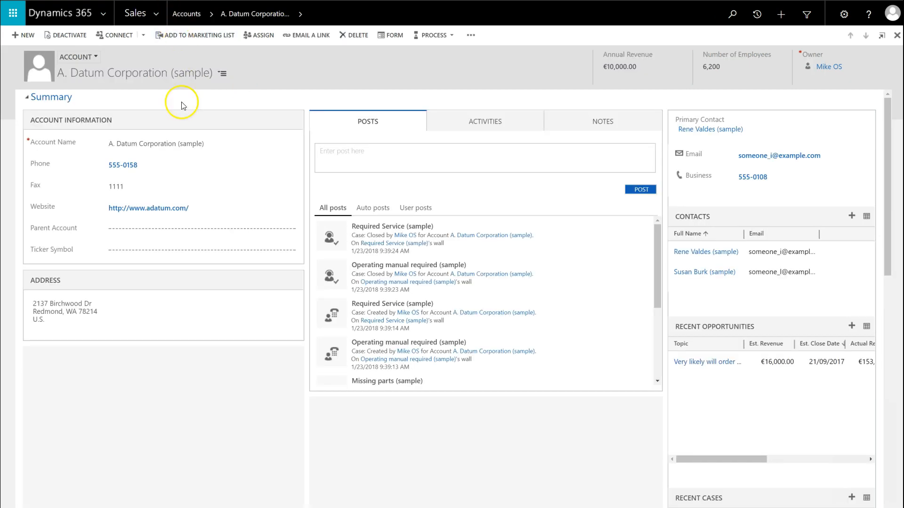
Change Street 1 in the A. Datum Corporation (sample) account's address to "test"
{"action": "left_click", "coordinate": [98, 328]}
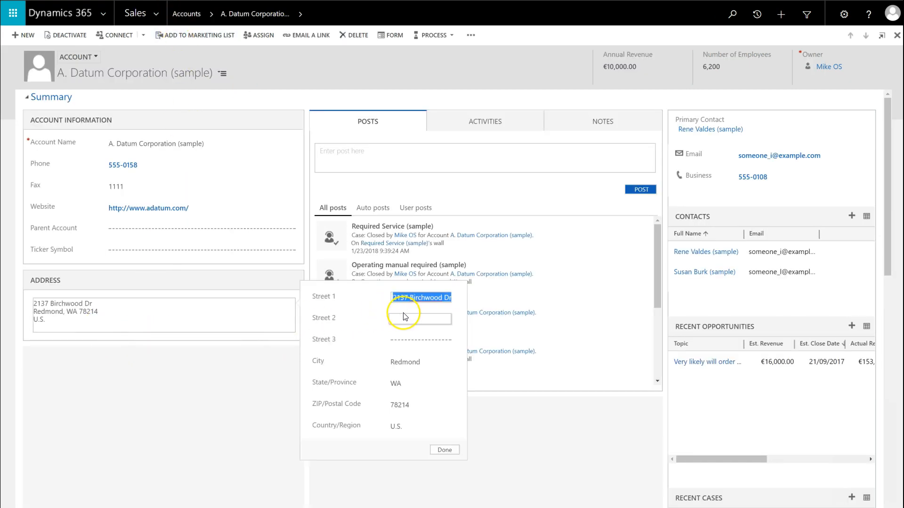
{"action": "type", "text": "test"}
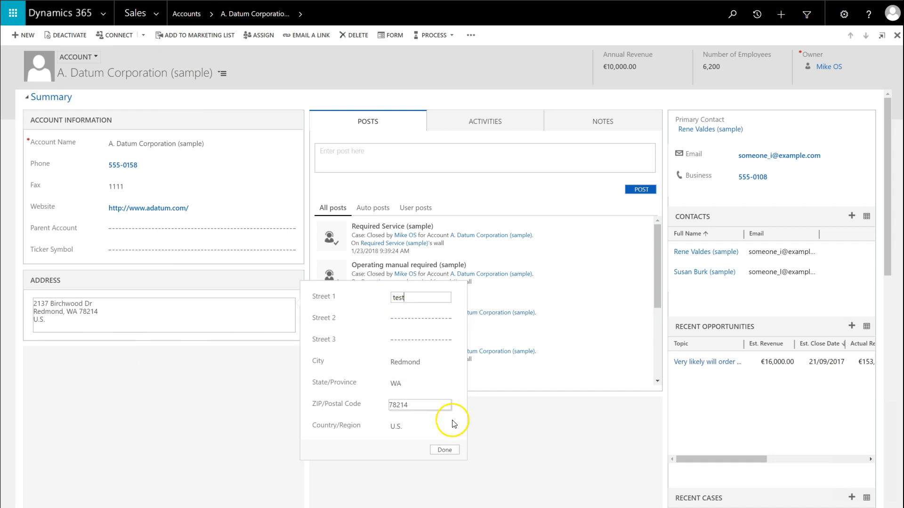
{"action": "left_click", "coordinate": [448, 450]}
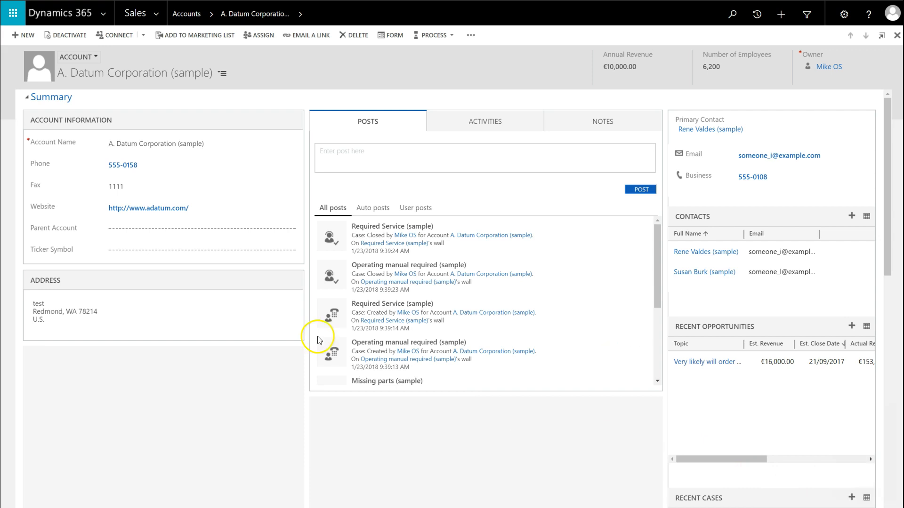
Open the first related contact of the A. Datum Corporation account to check its address
{"action": "left_click", "coordinate": [704, 252]}
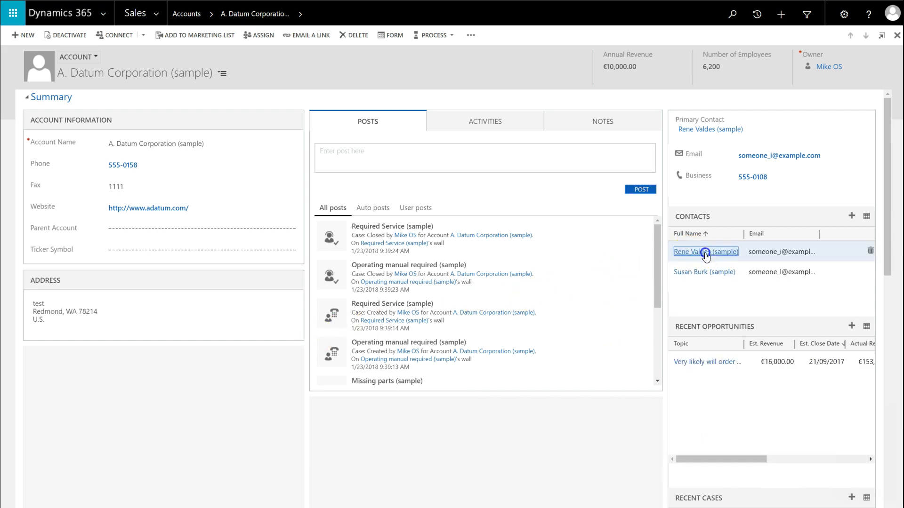